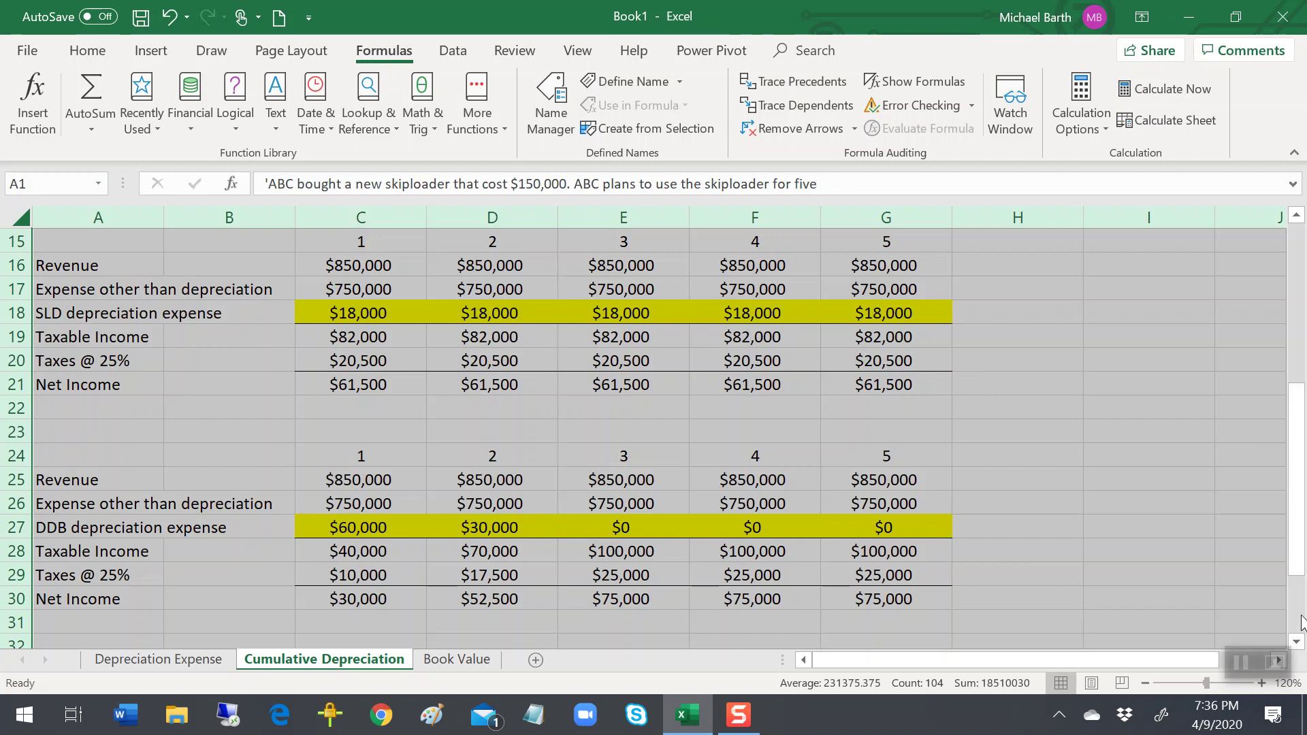
Step: Collapse the ribbon so the SLD and DDB schedules are in view together with cumulative rows 35 and 36
left_click(1296, 642)
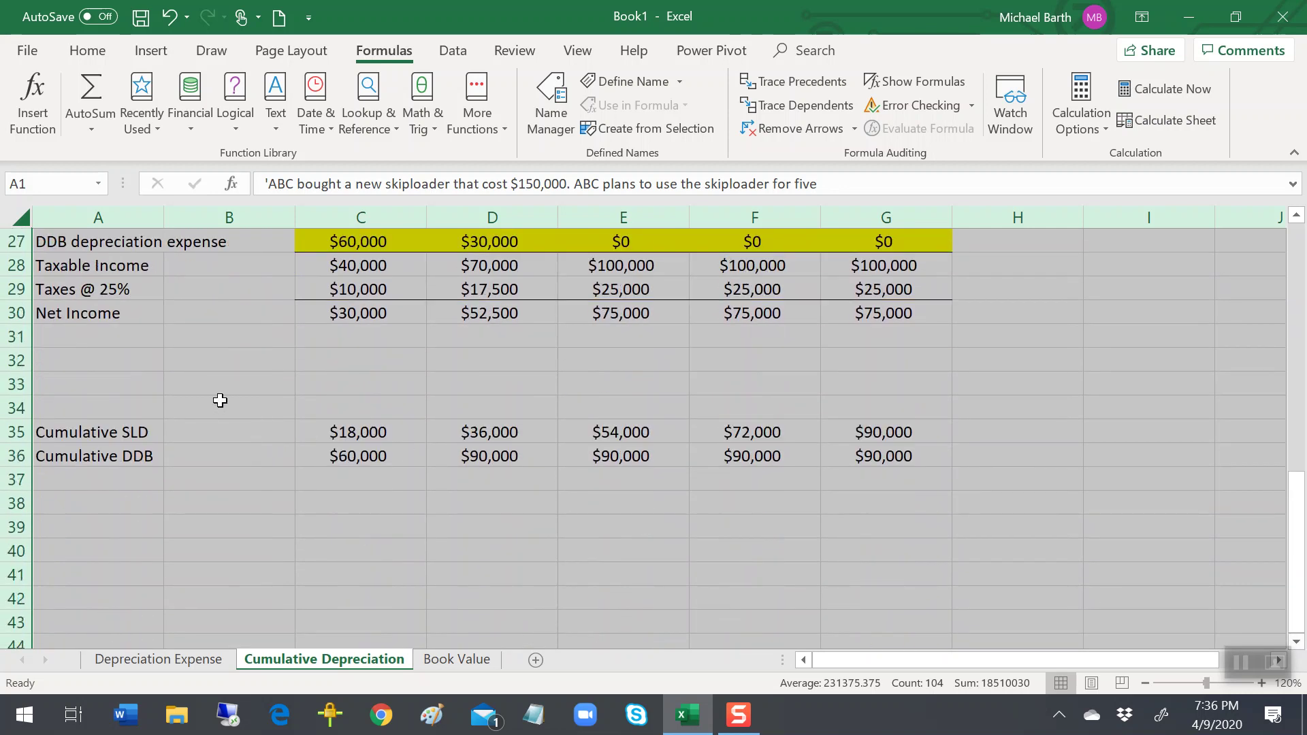
left_click(180, 427)
key("Up")
key("Up")
key("Up")
key("Up")
key("Up")
key("Up")
key("Up")
key("Up")
key("Up")
key("Up")
key("Up")
key("Up")
key("Up")
key("Up")
key("Up")
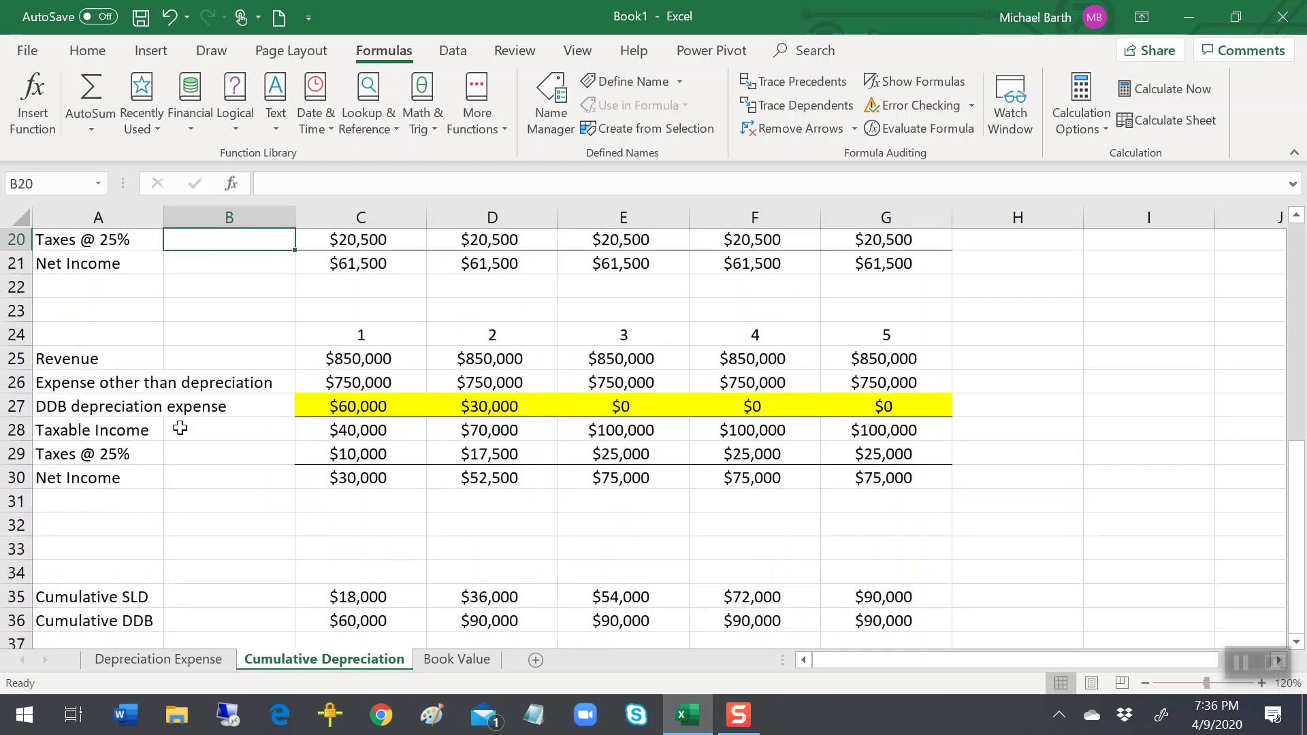
key("Up")
key("Up")
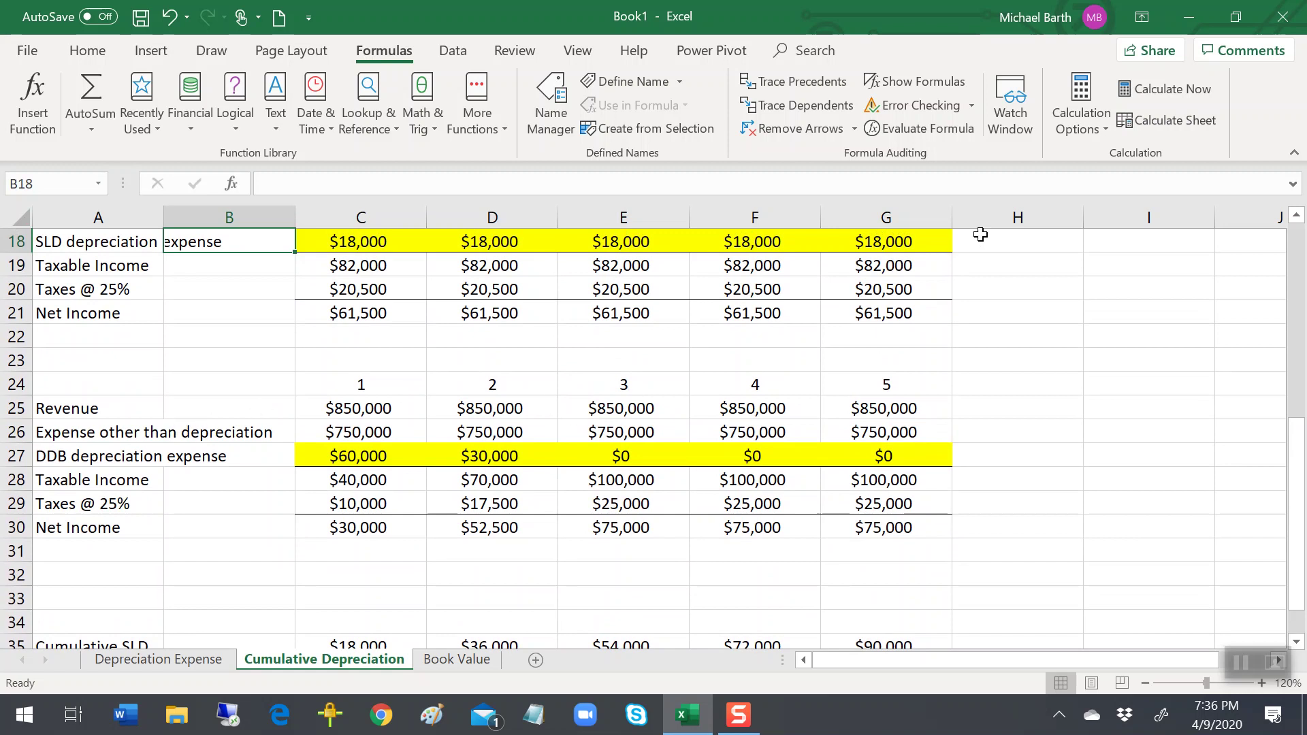
left_click(1295, 154)
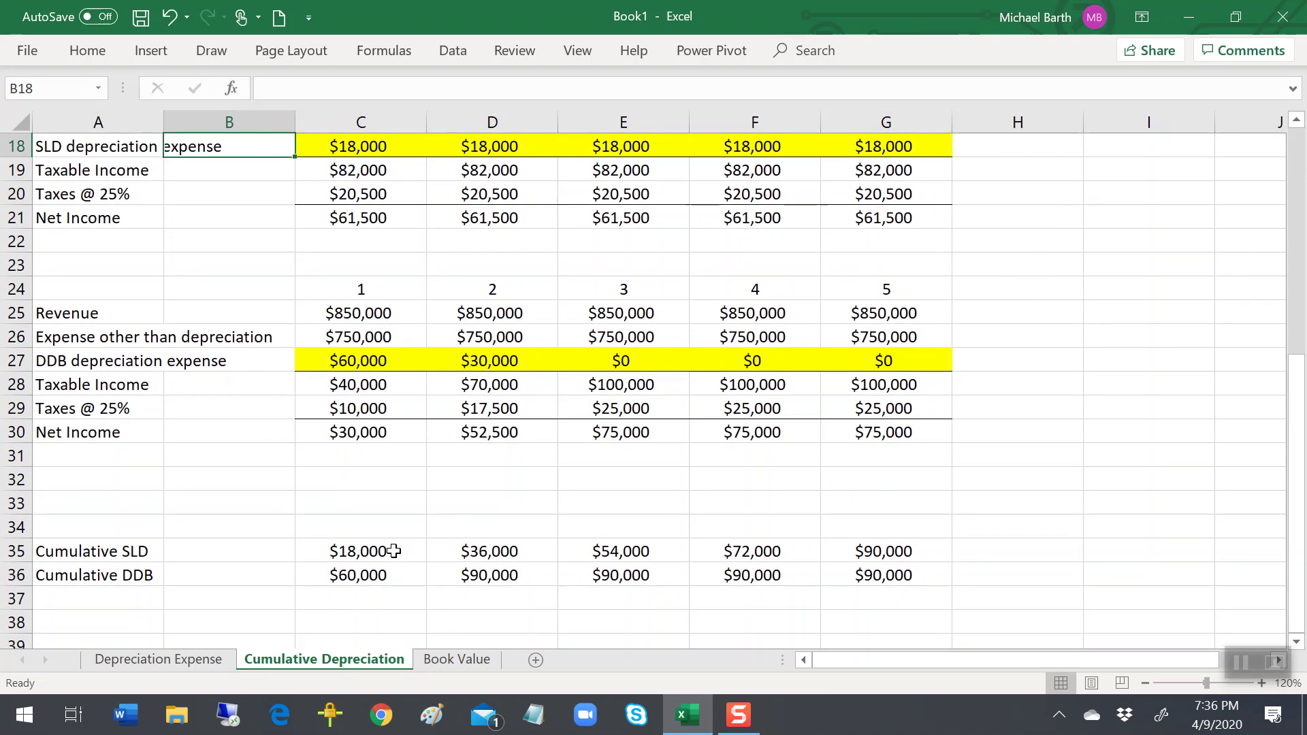
Step: Examine the Cumulative SLD formulas for years 1 to 3 and the yearly SLD expense cells they refer to
left_click(368, 557)
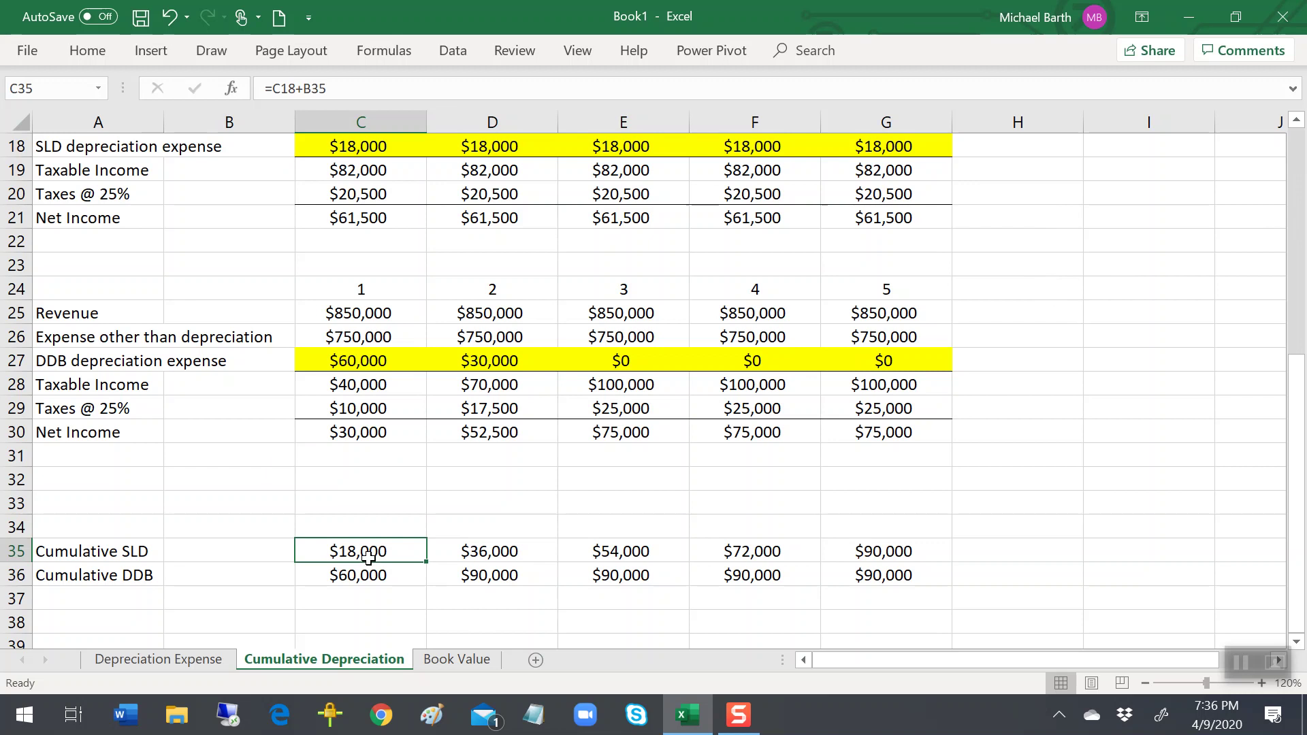
key("Right")
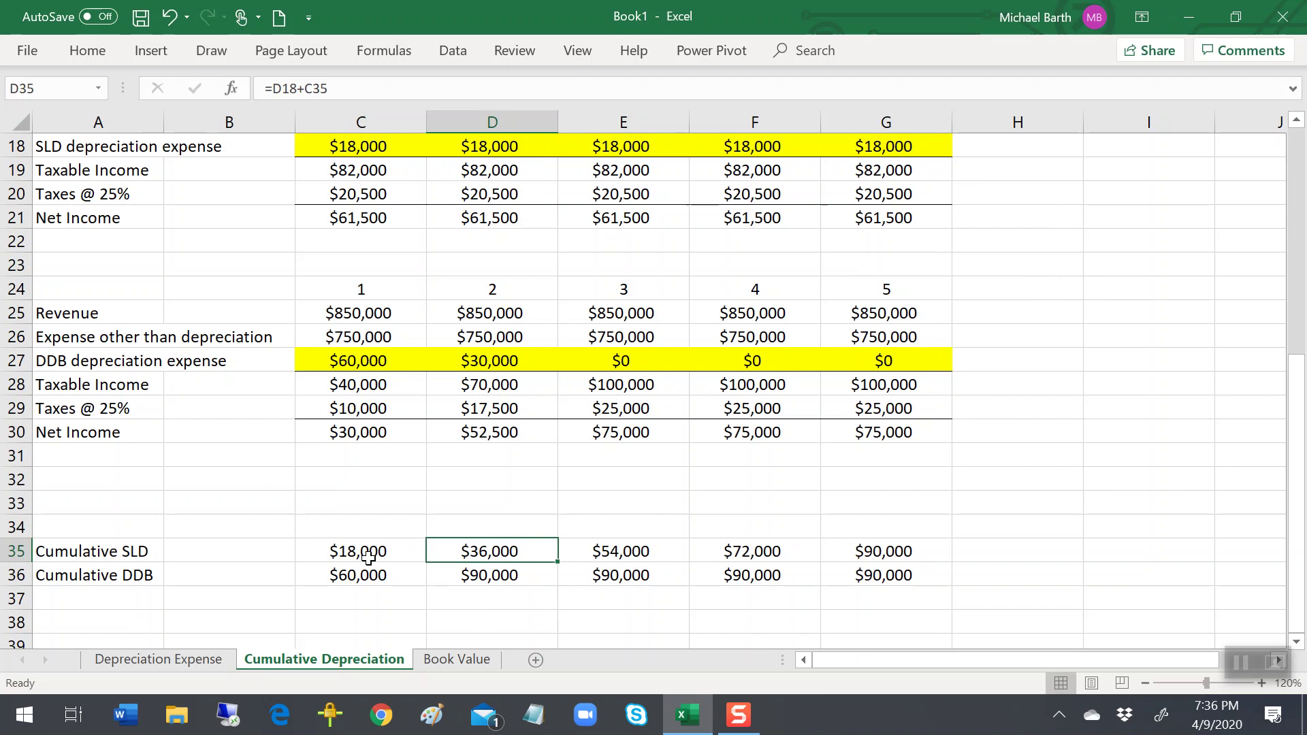
left_click(355, 144)
left_click(466, 142)
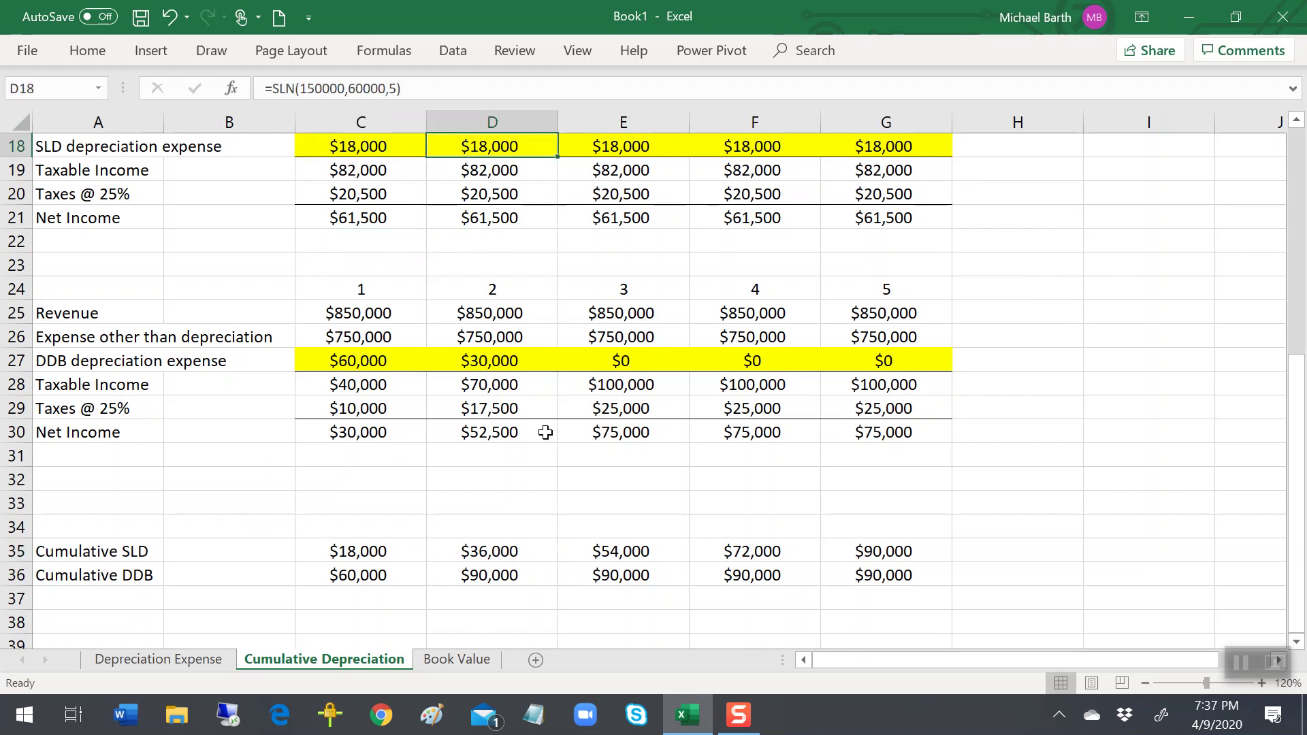
left_click(610, 549)
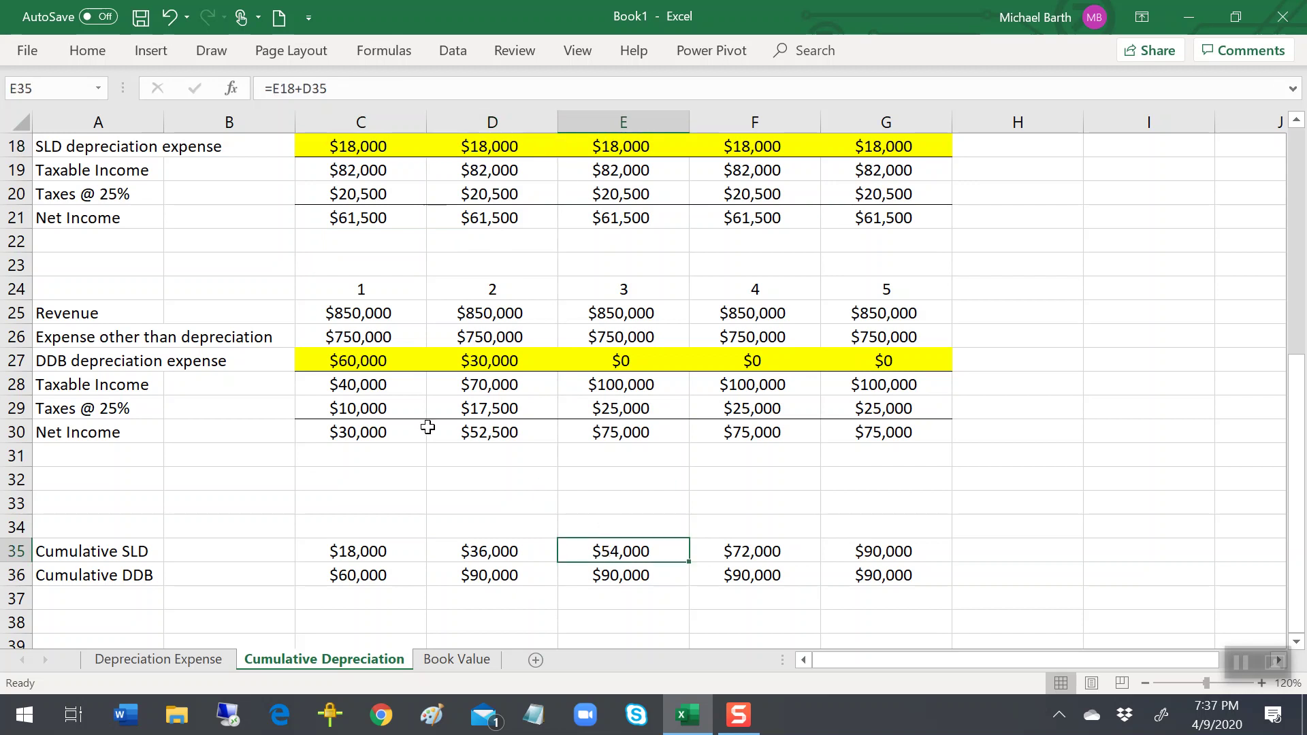
left_click(490, 548)
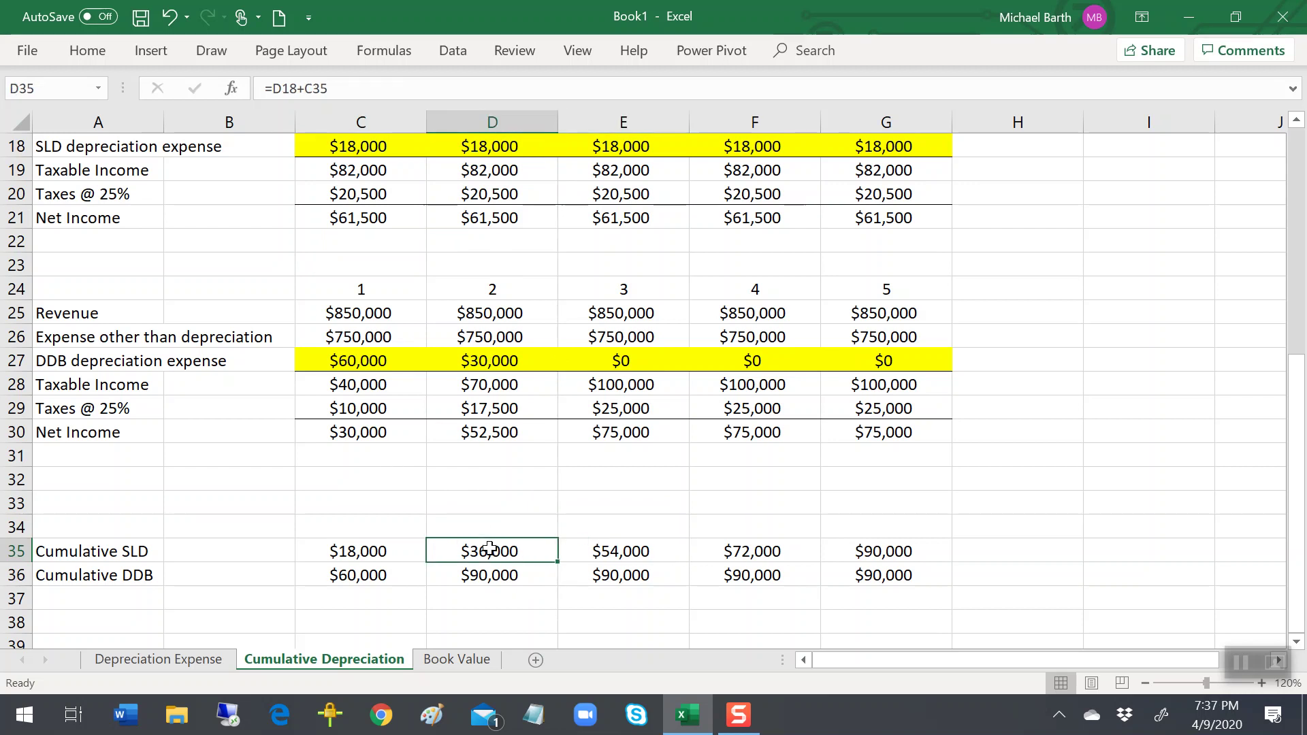
left_click(577, 550)
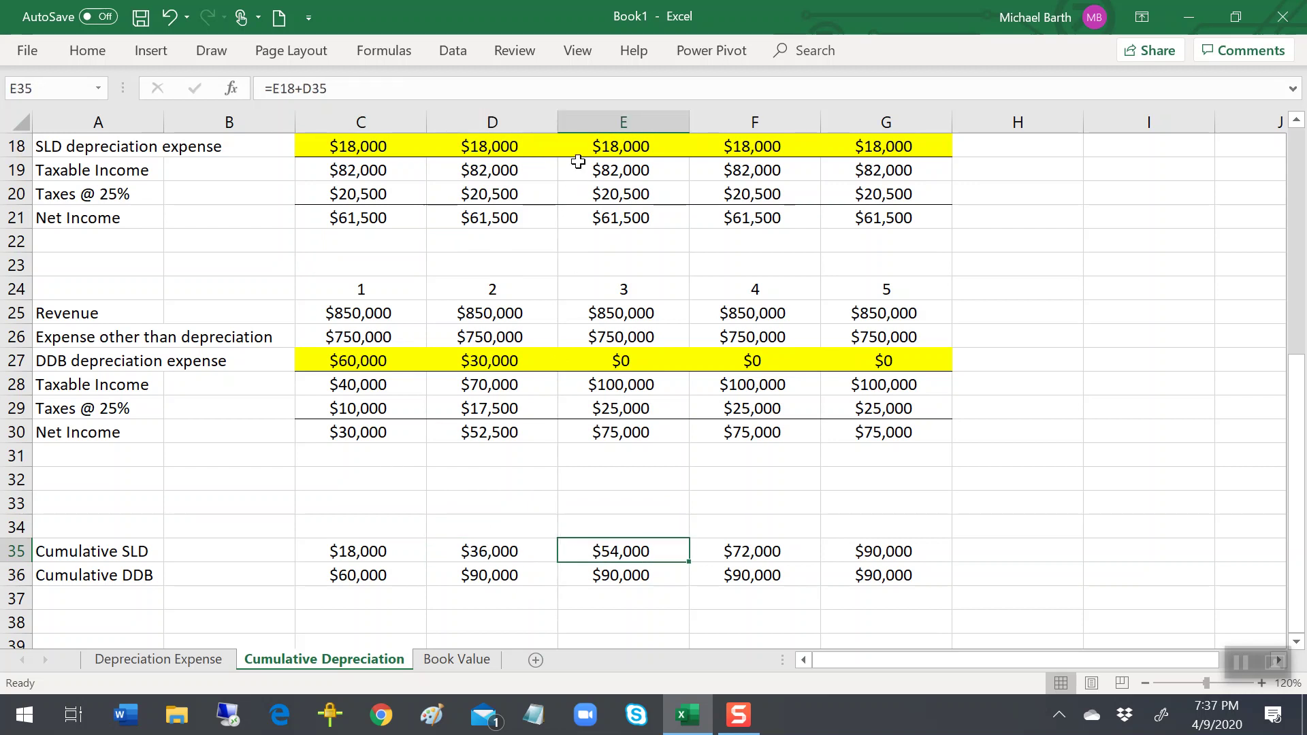
left_click(585, 147)
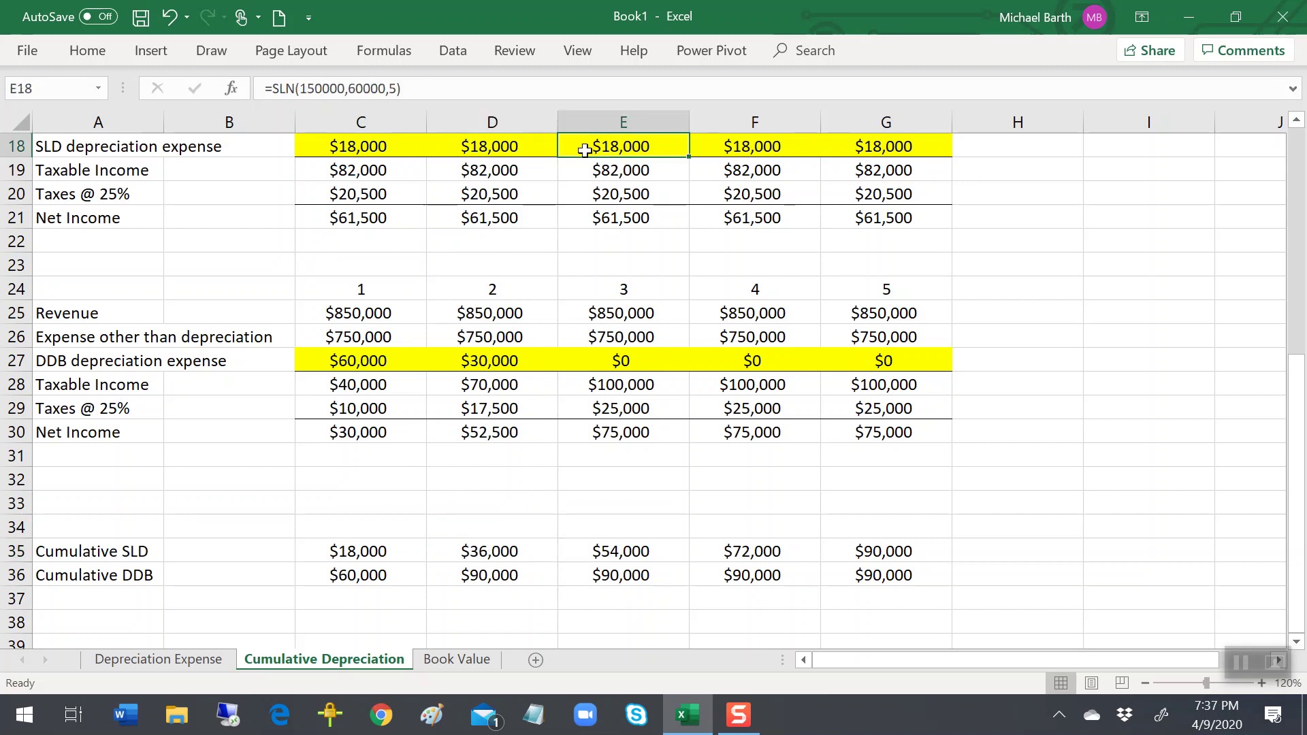
Step: Check the Cumulative SLD cells for years 4 and 5 against the yearly SLD depreciation expenses in row 18
left_click(736, 549)
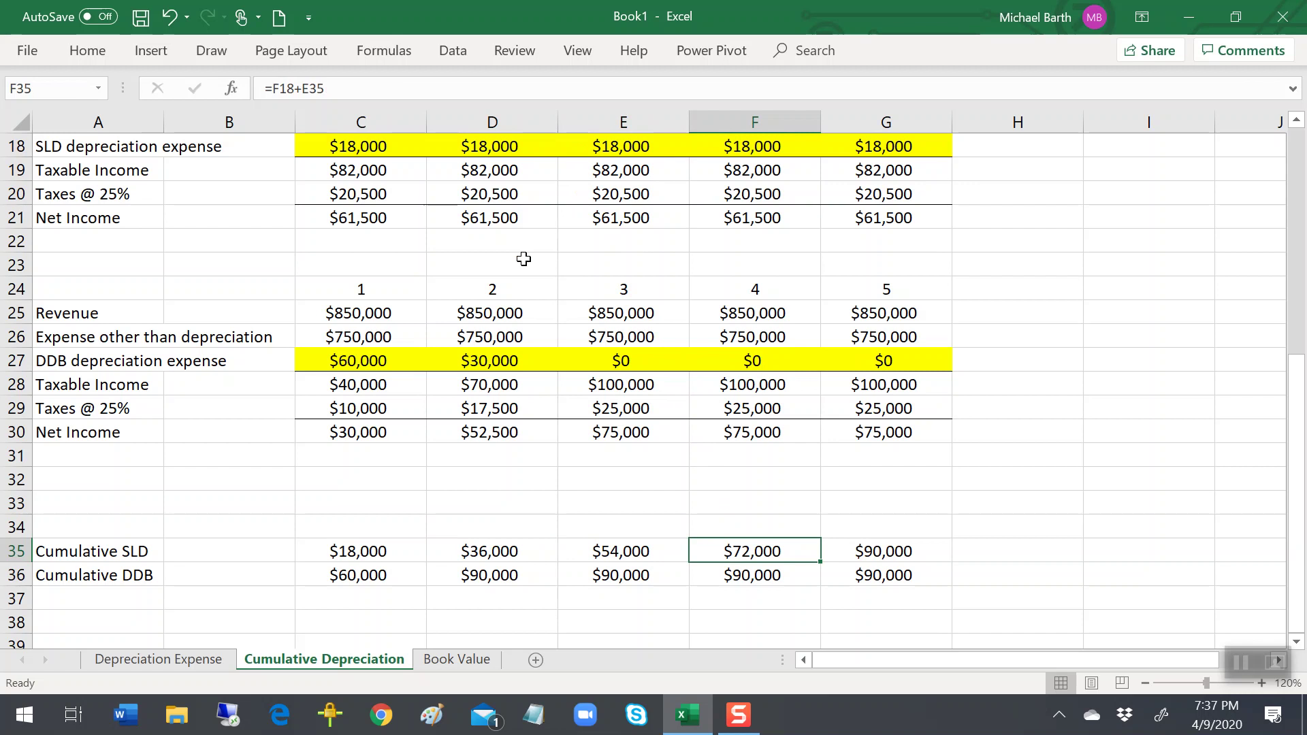
left_click(366, 147)
left_click(487, 147)
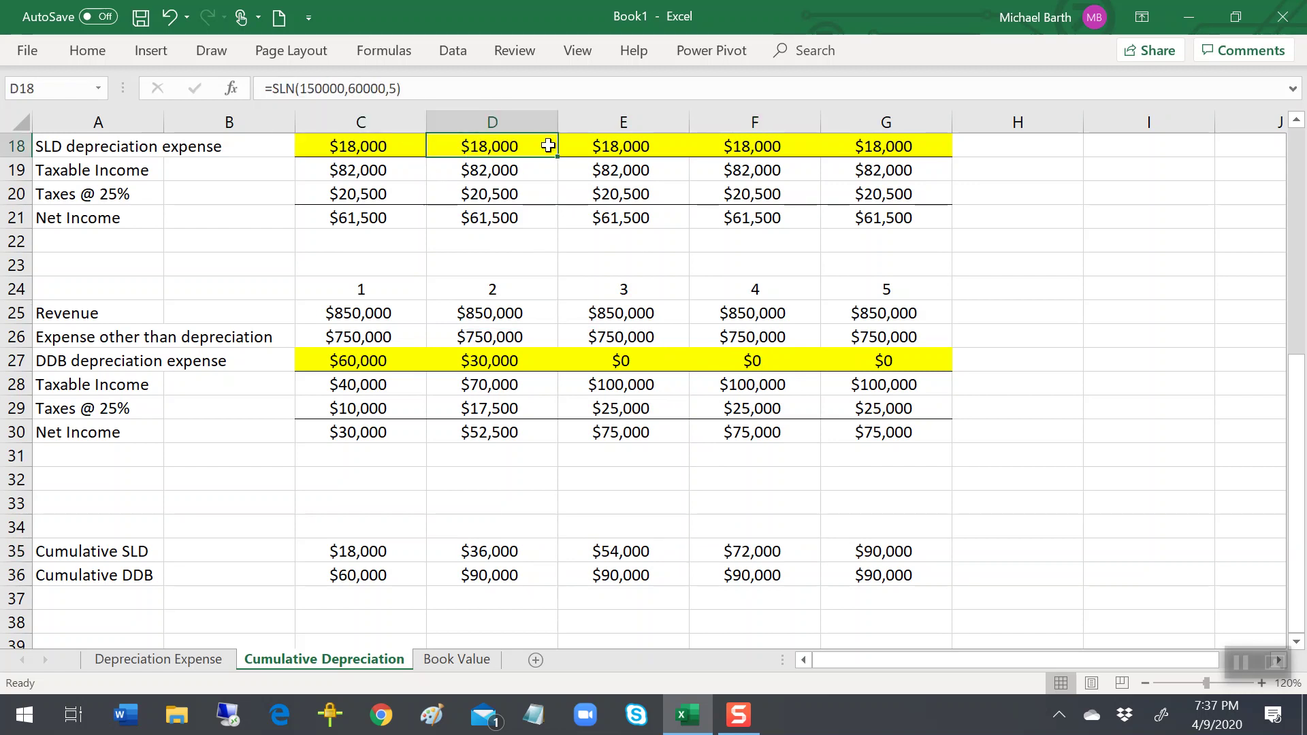
left_click(598, 151)
left_click(710, 156)
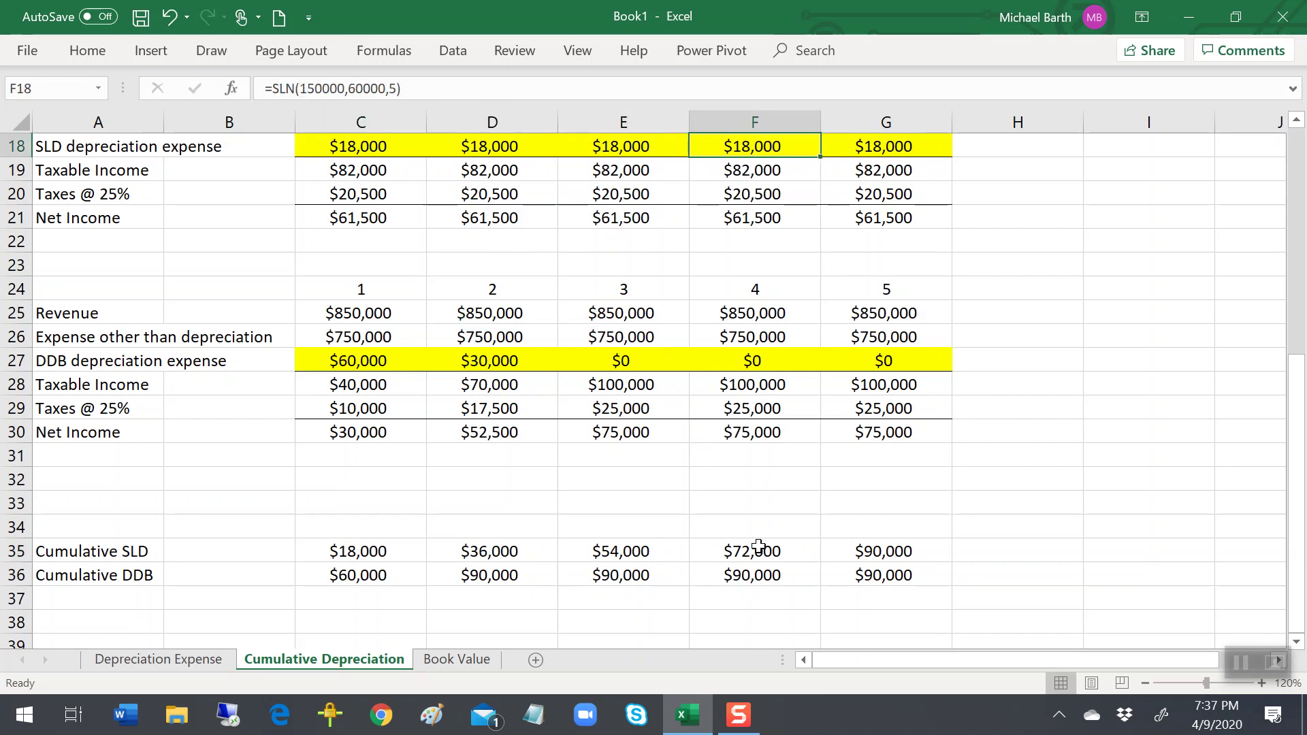
left_click(847, 559)
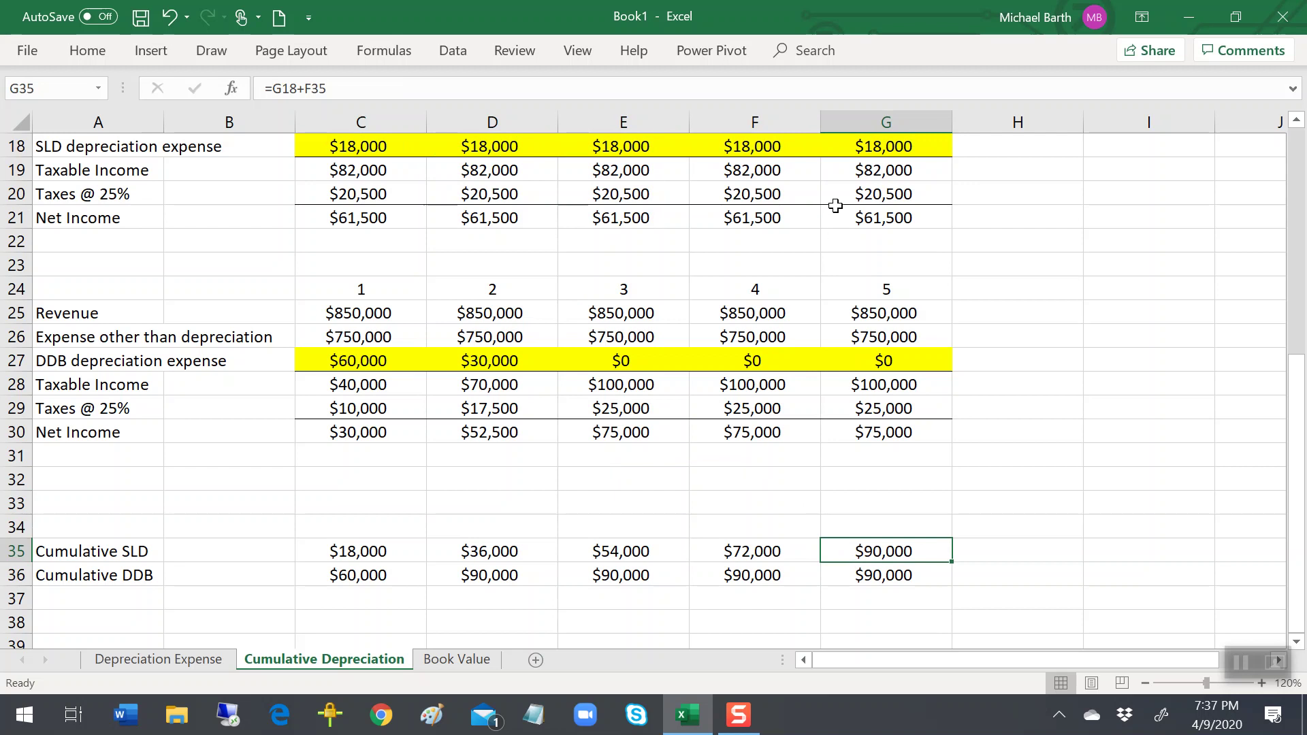
left_click(384, 146)
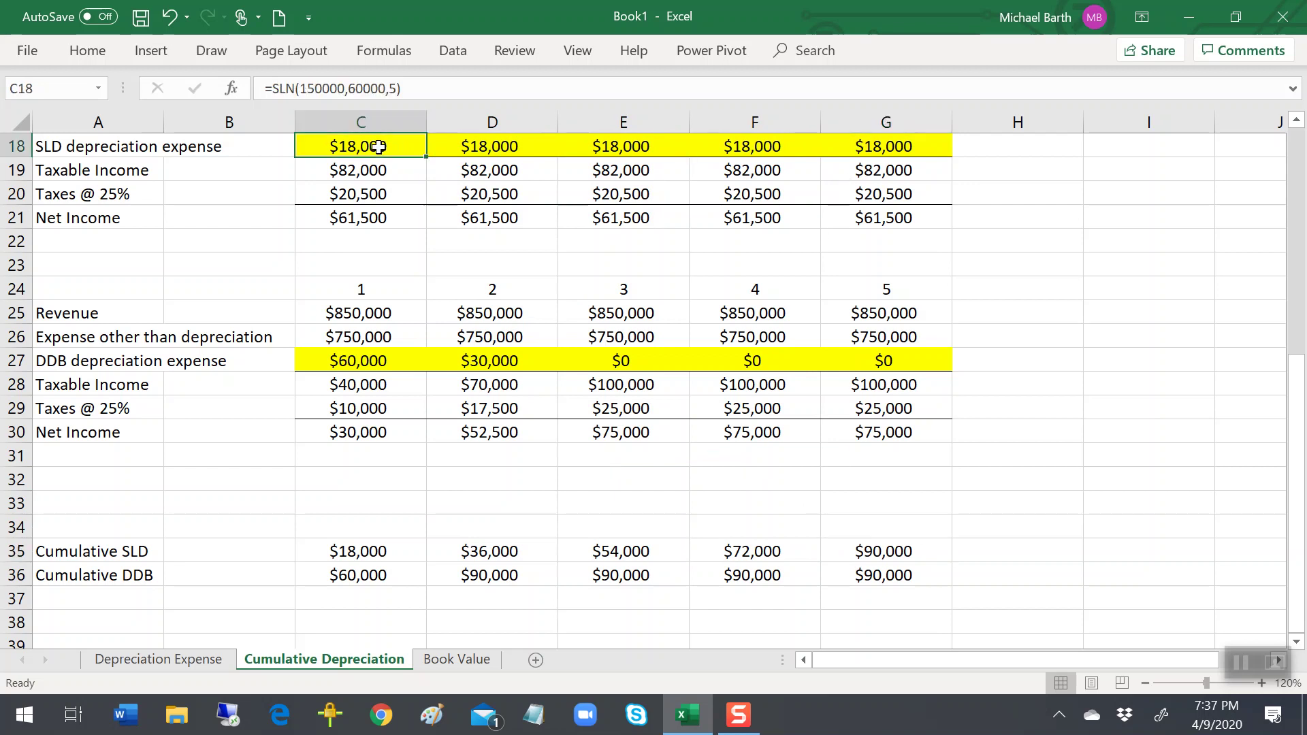
left_click(473, 149)
left_click(606, 167)
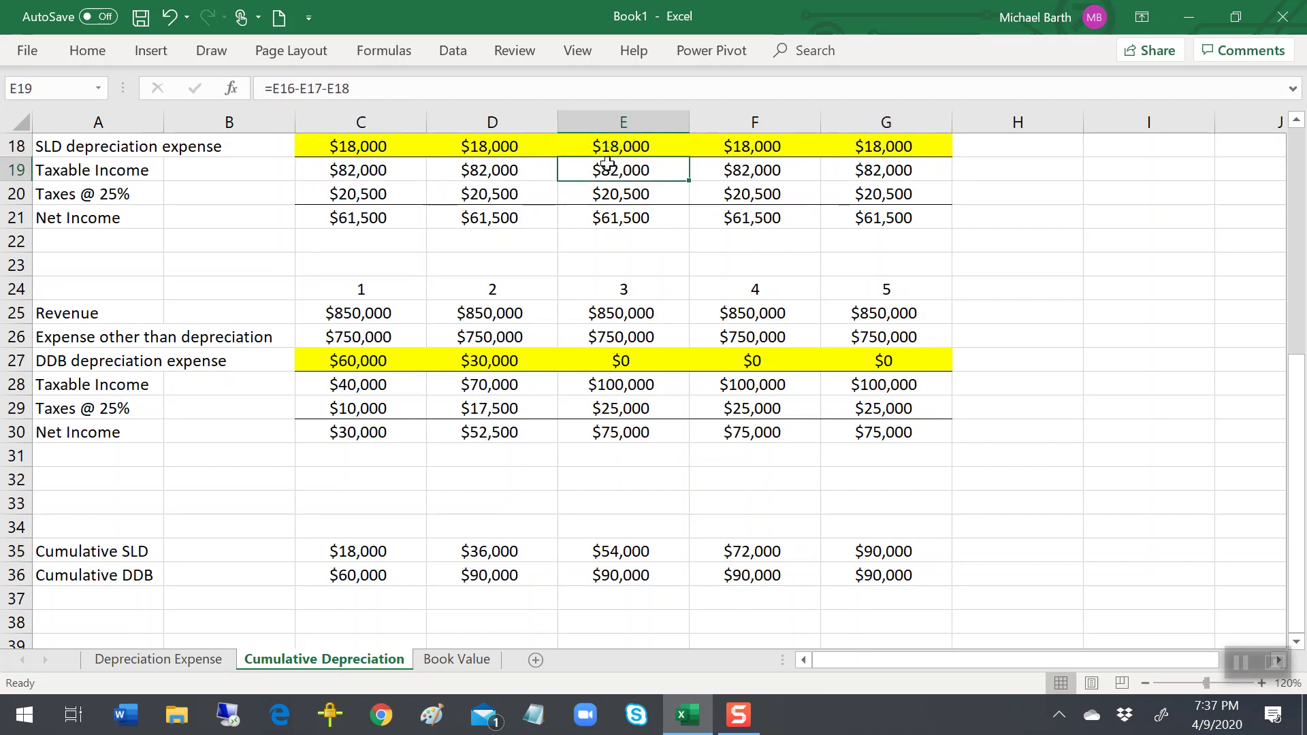
left_click(621, 142)
left_click(765, 149)
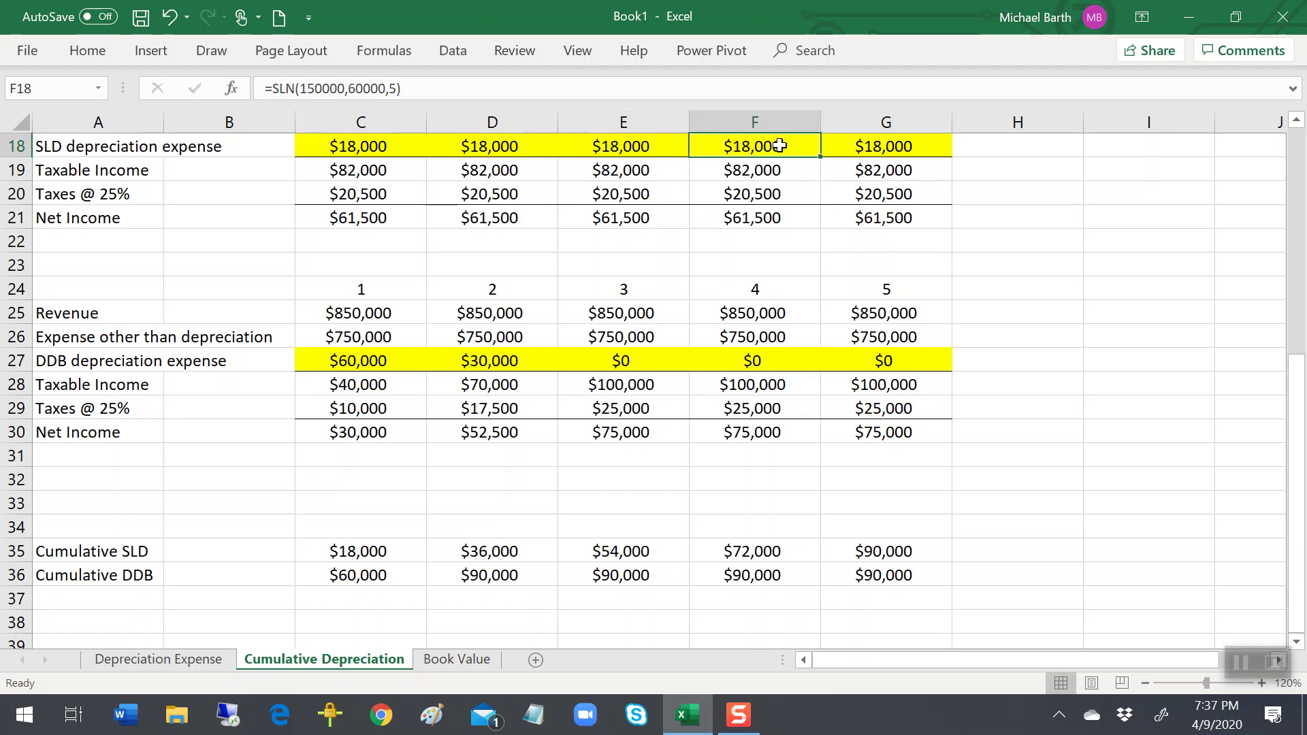
left_click(907, 143)
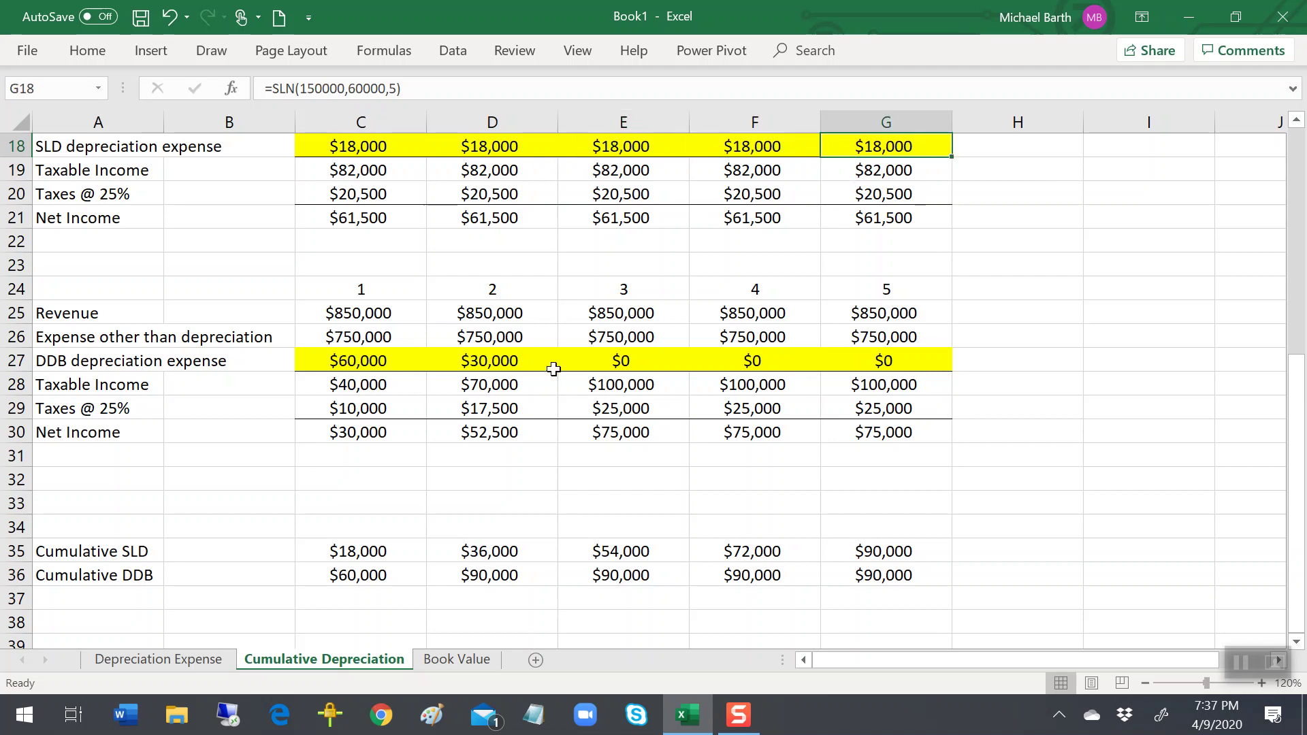
Step: Enter the formula =C27 in C36 for the year 1 cumulative DDB depreciation
left_click(336, 579)
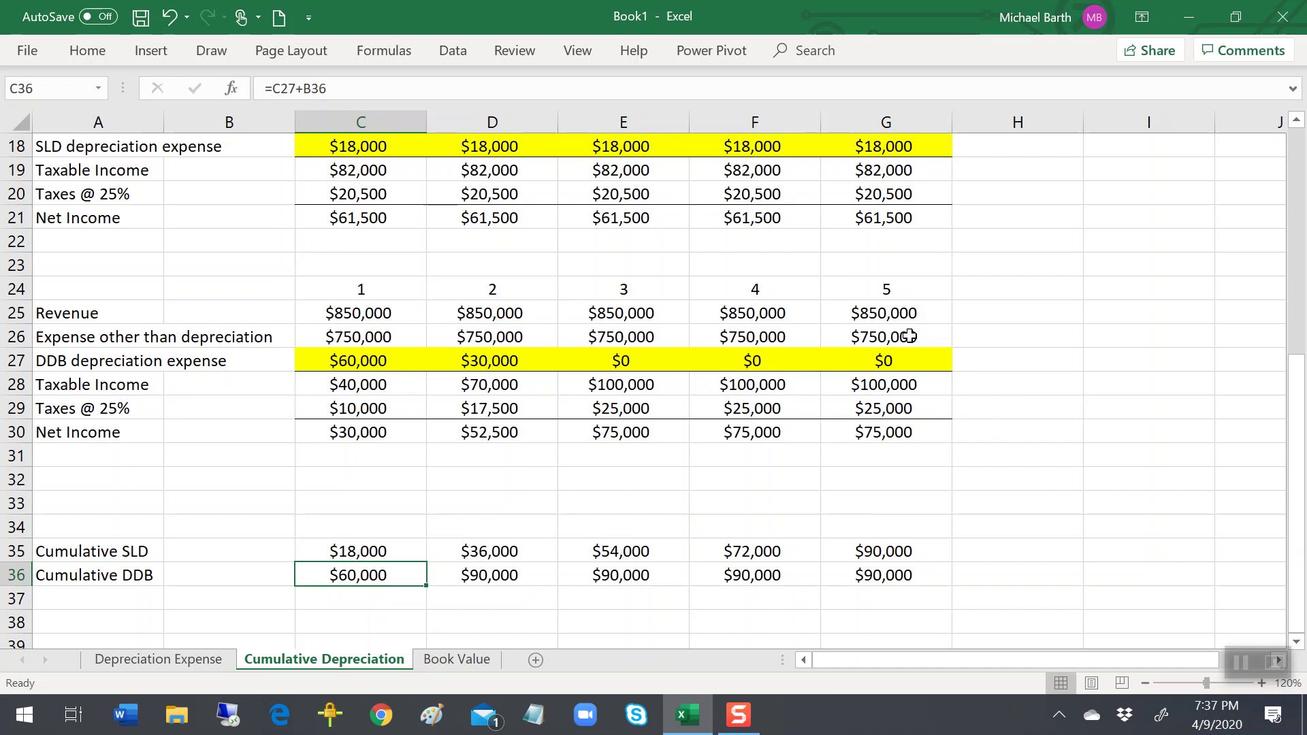
type("=")
key("Up")
key("Up")
key("Up")
key("Up")
key("Up")
key("Up")
key("Up")
key("Up")
key("Up")
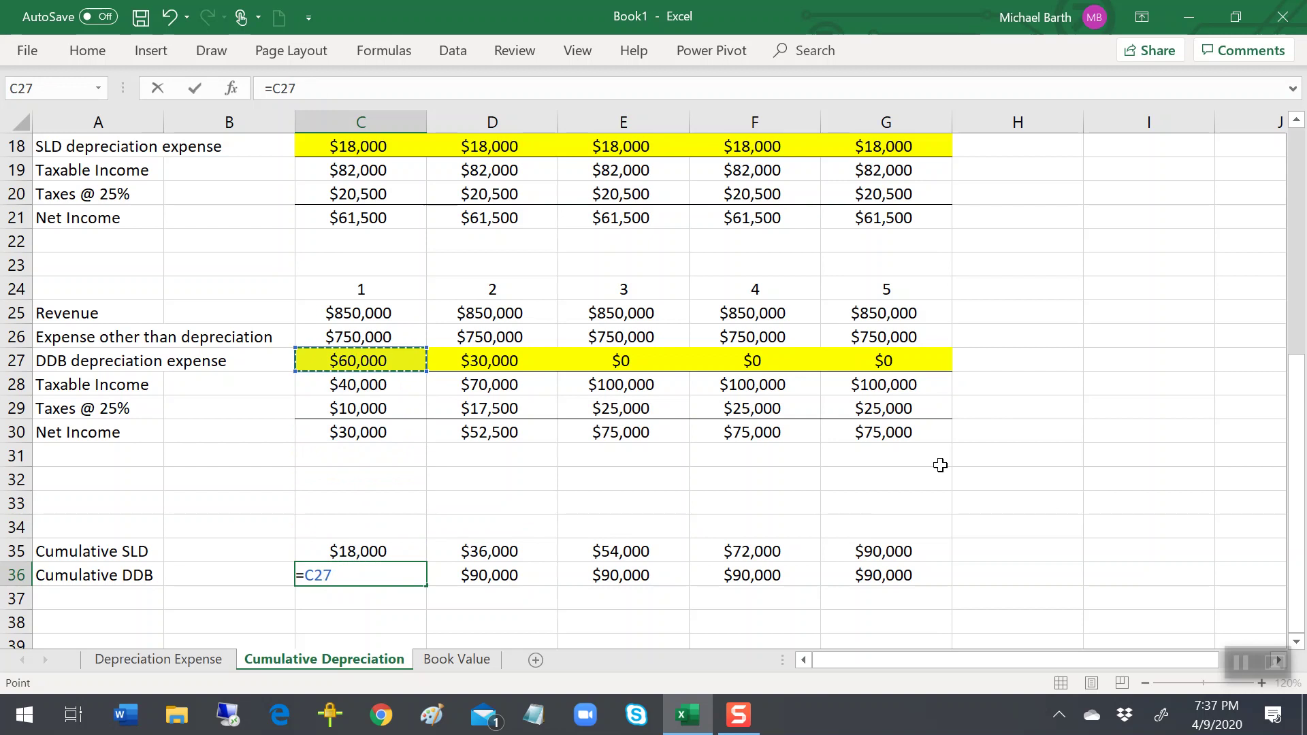
key("Return")
Step: Enter the formula =C36+D27 in D36 for the year 2 cumulative DDB depreciation
key("Right")
key("Up")
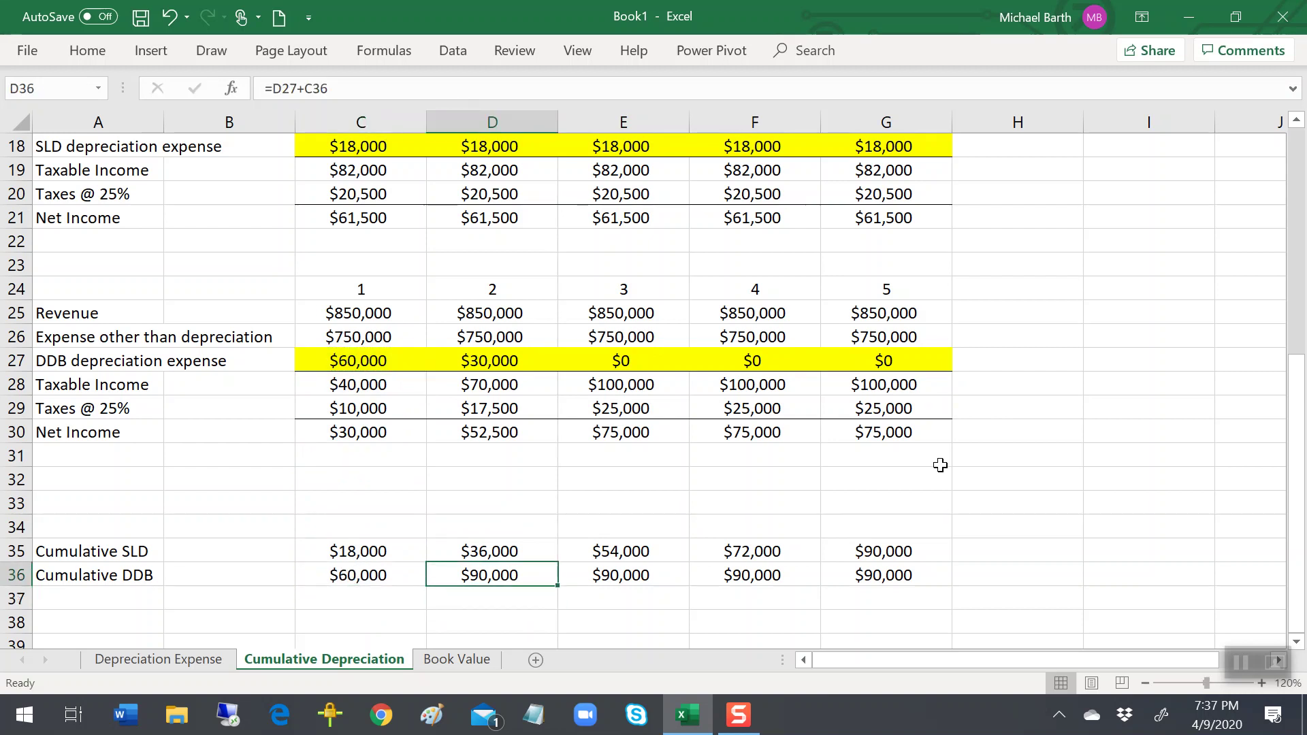
type("=")
key("Left")
type("+")
key("Up")
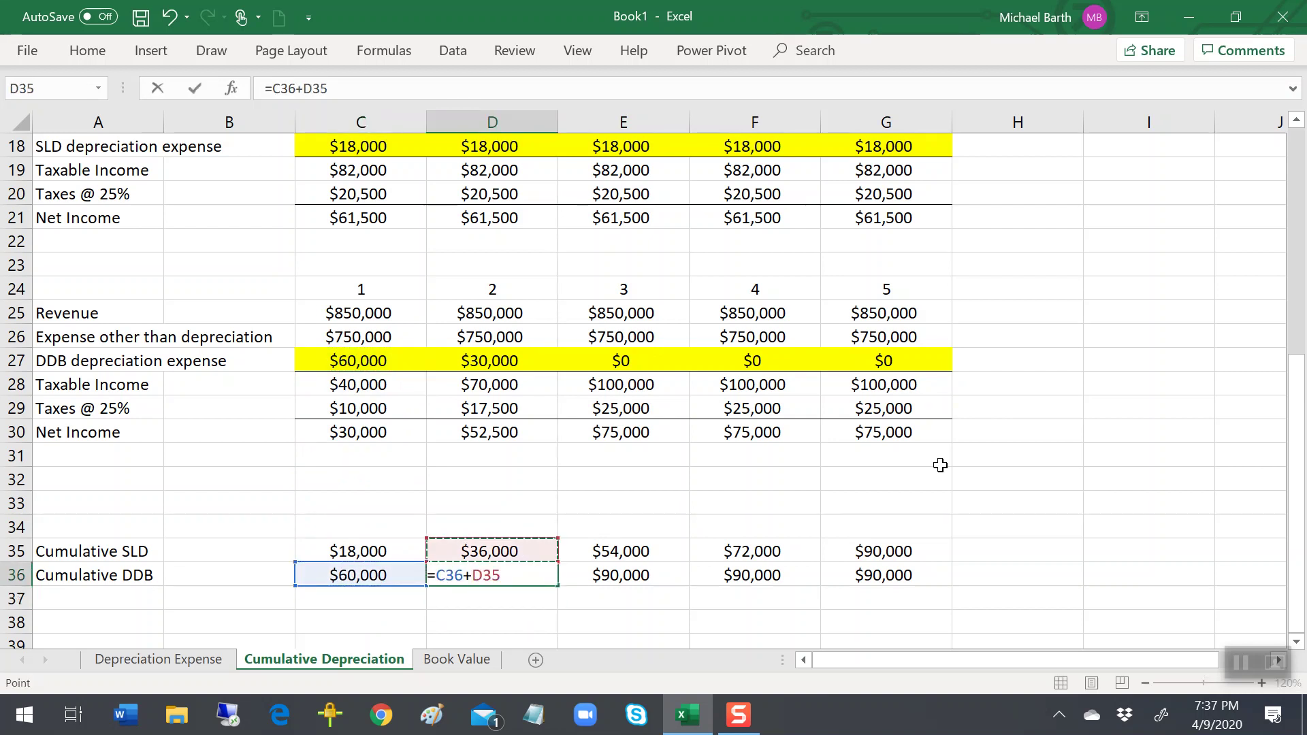
key("Up")
key("Up")
key("Up")
key("Up")
key("Up")
key("Up")
key("Up")
key("Up")
key("Up")
key("Down")
key("Return")
key("Up")
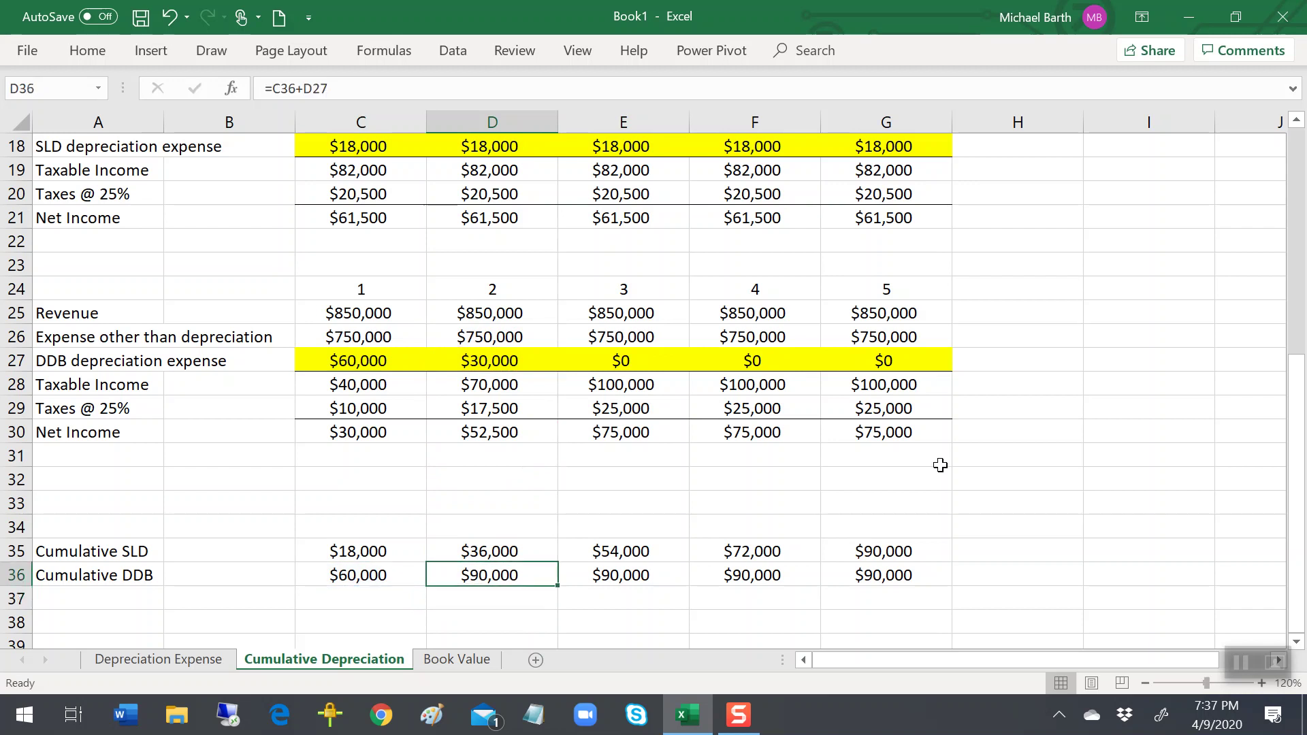
Step: Copy the cumulative DDB formula in D36 across to G36 for years 3 to 5
key("ctrl+c")
key("shift+Right")
key("shift+Right")
key("shift+Right")
key("ctrl+v")
key("Escape")
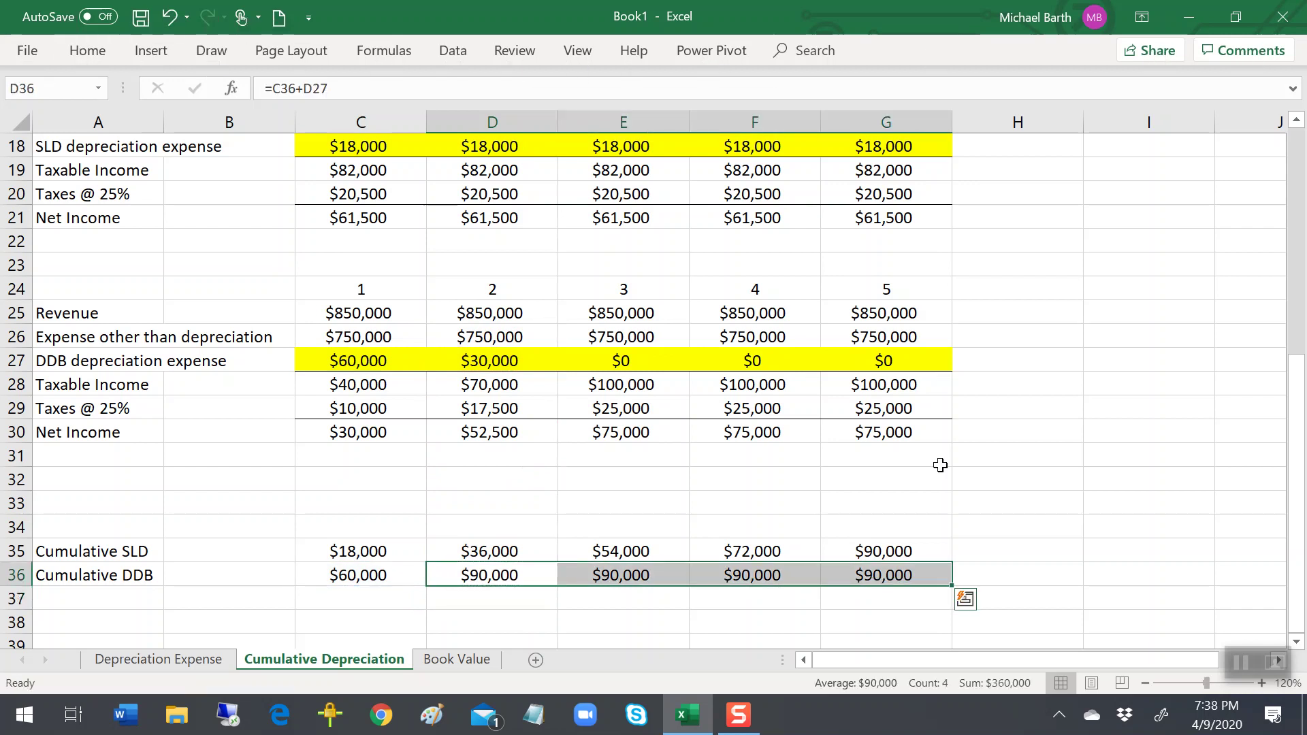
Step: Inspect the cell references in the year 3 Cumulative DDB and Cumulative SLD formulas without changing them
key("Right")
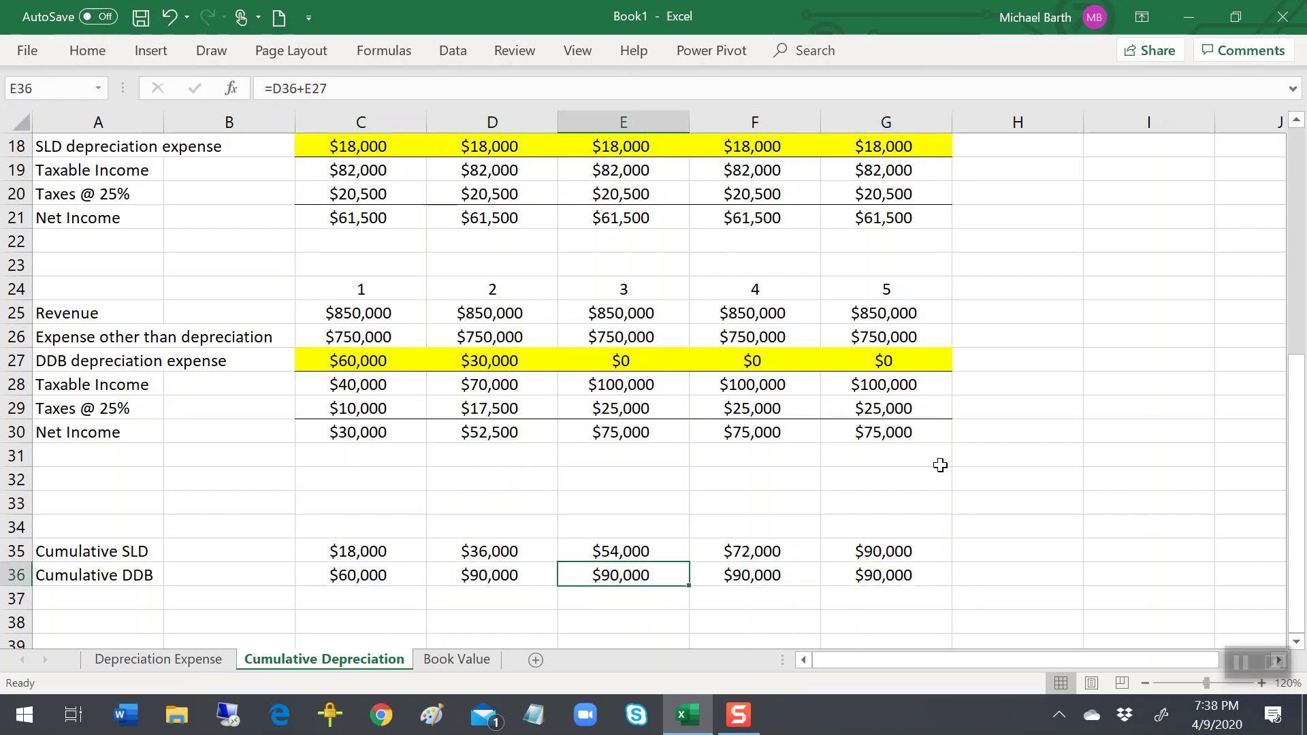
key("F2")
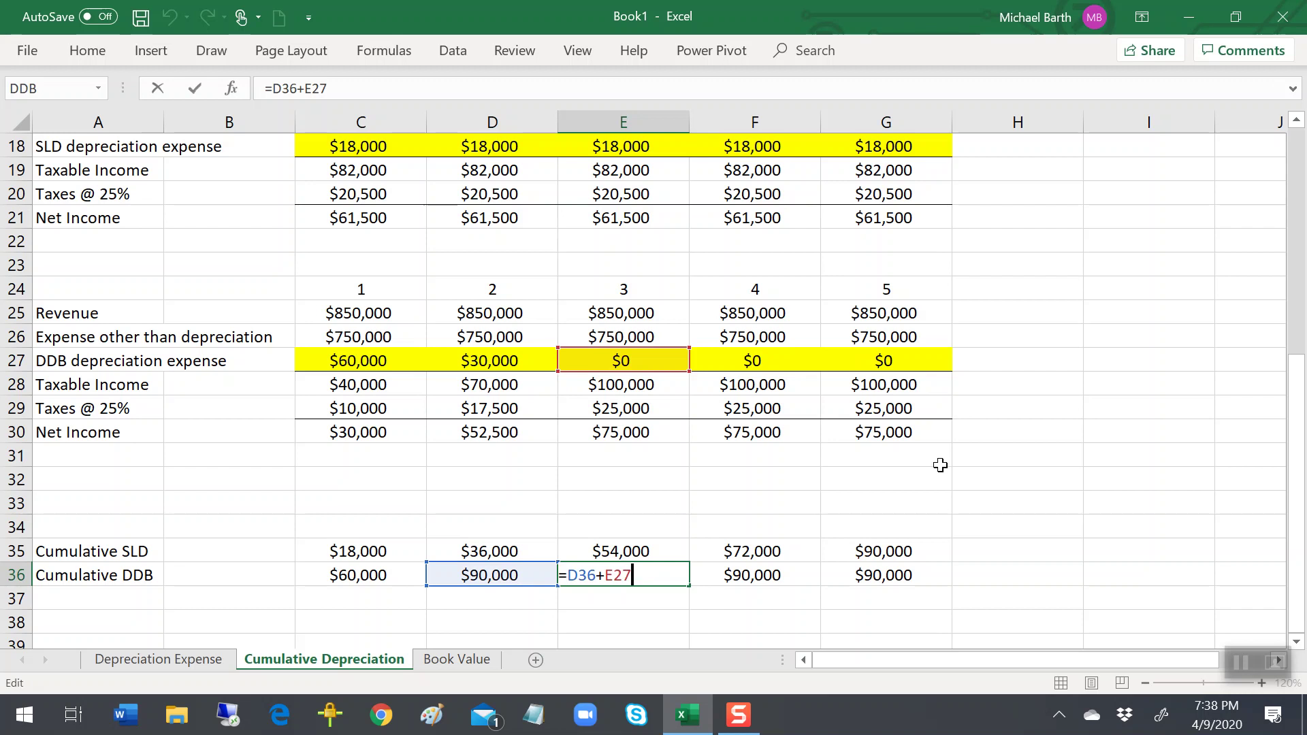
key("Escape")
key("Up")
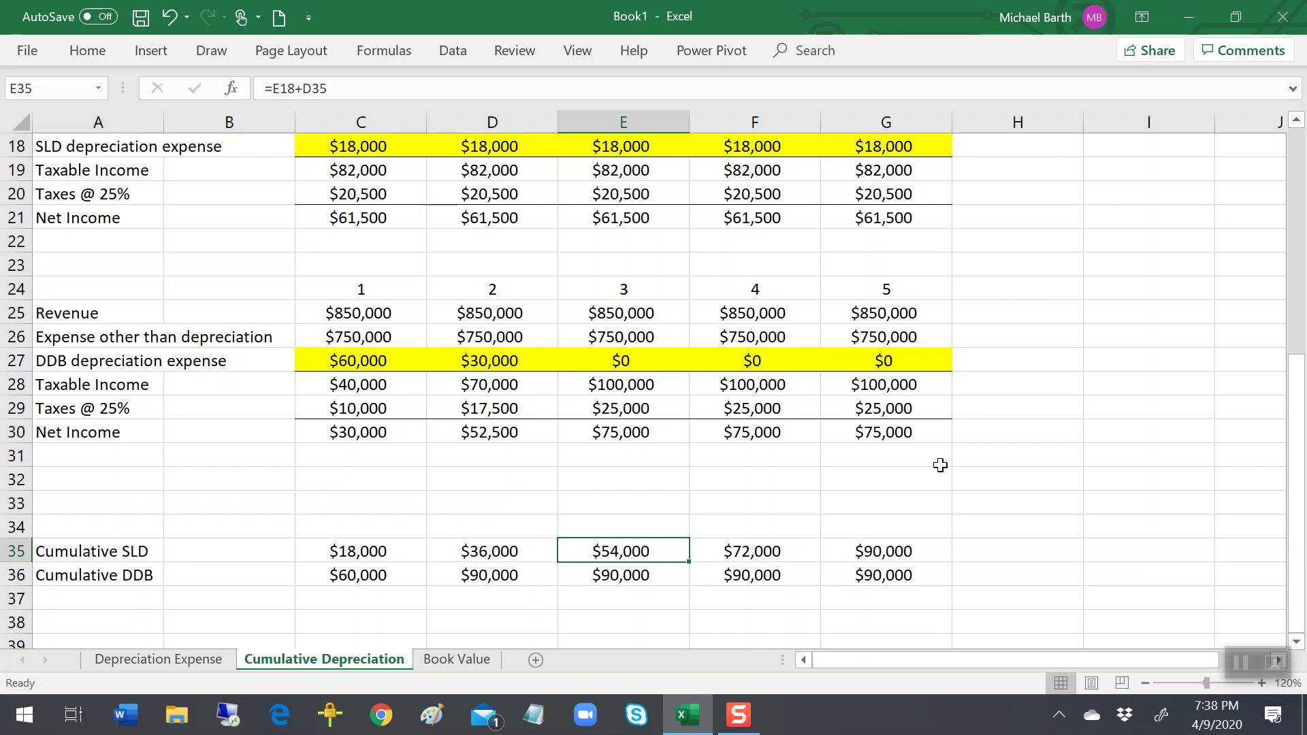
key("F2")
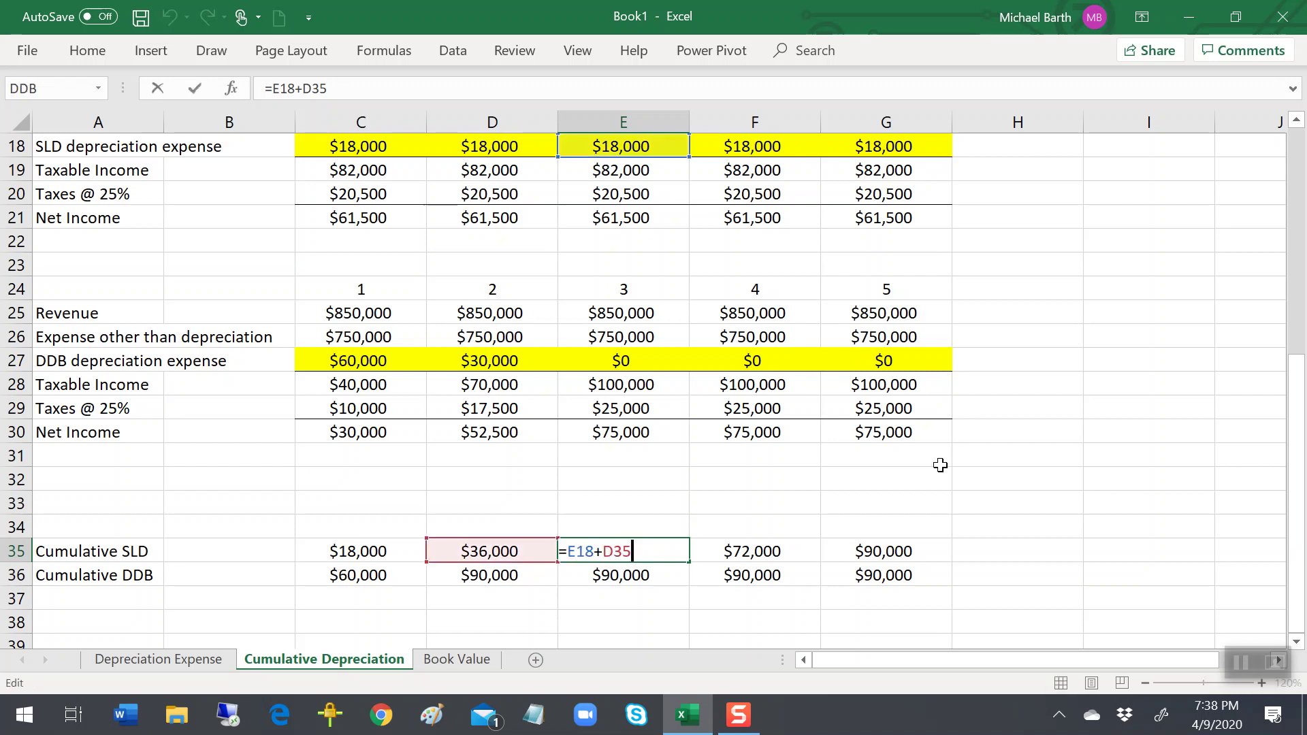
key("Escape")
Step: Replace the year 3 Cumulative SLD formula in E35 with a SUM of the SLD expenses in C18:E18
type("=sum(")
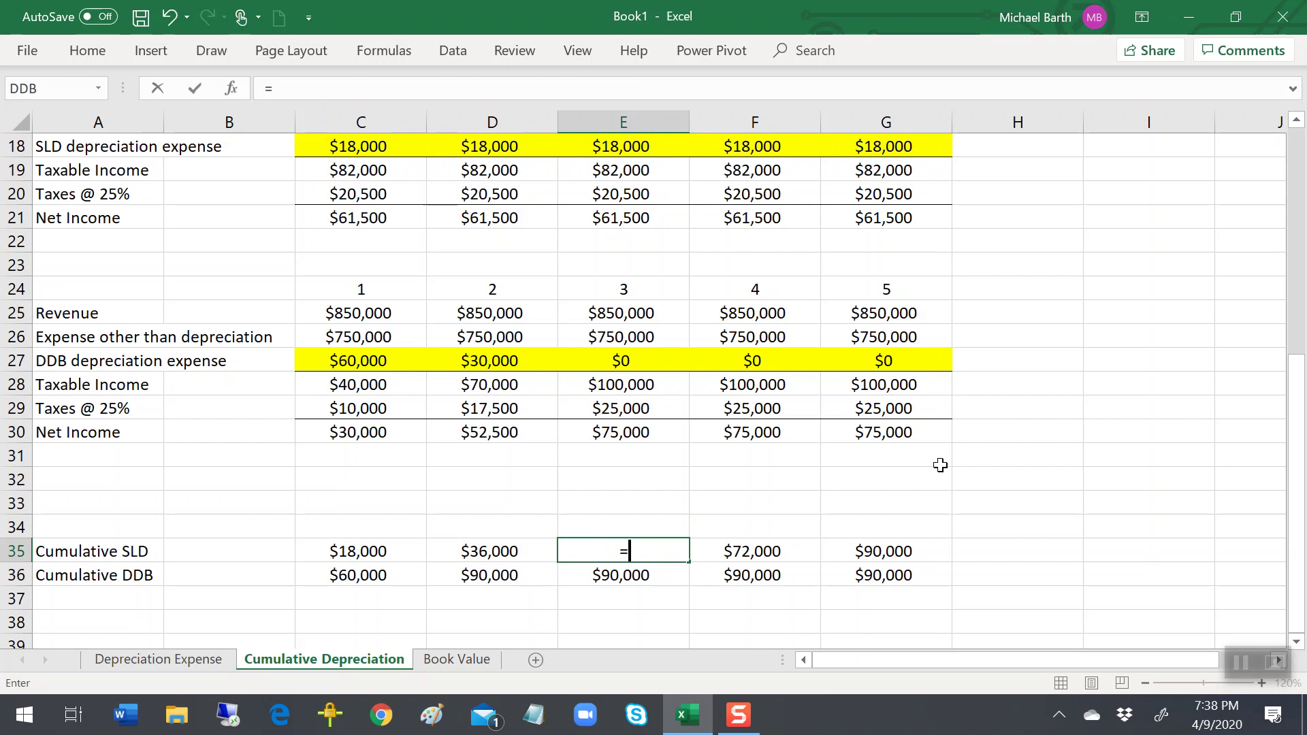
key("Up")
key("Up")
key("Up")
key("Up")
key("Up")
key("Up")
key("Up")
key("Up")
key("Up")
key("Up")
key("Up")
key("Up")
key("Up")
key("Up")
key("Up")
key("Up")
key("Up")
key("shift+Left")
key("shift+Left")
key("Return")
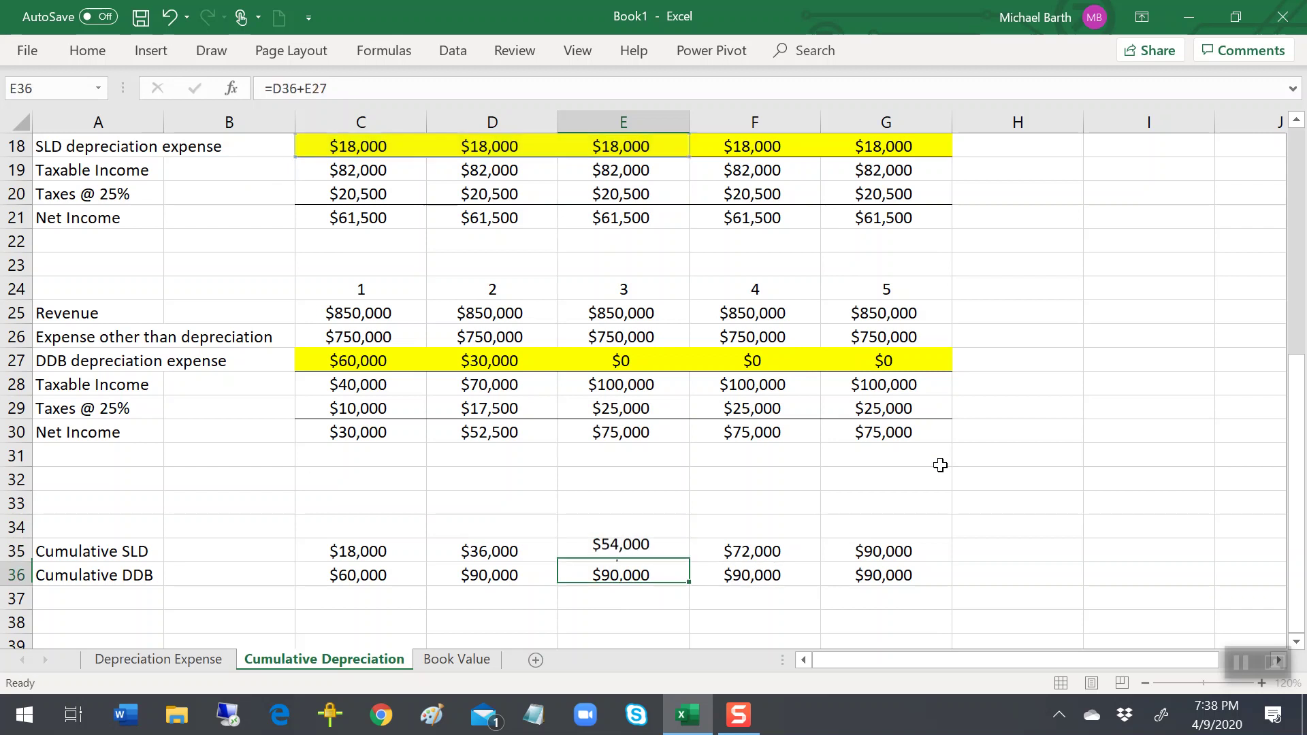
Step: Try to replace the year 4 Cumulative SLD formula in F35 with a SUM of the SLD expenses in C18:F18
key("Up")
key("Right")
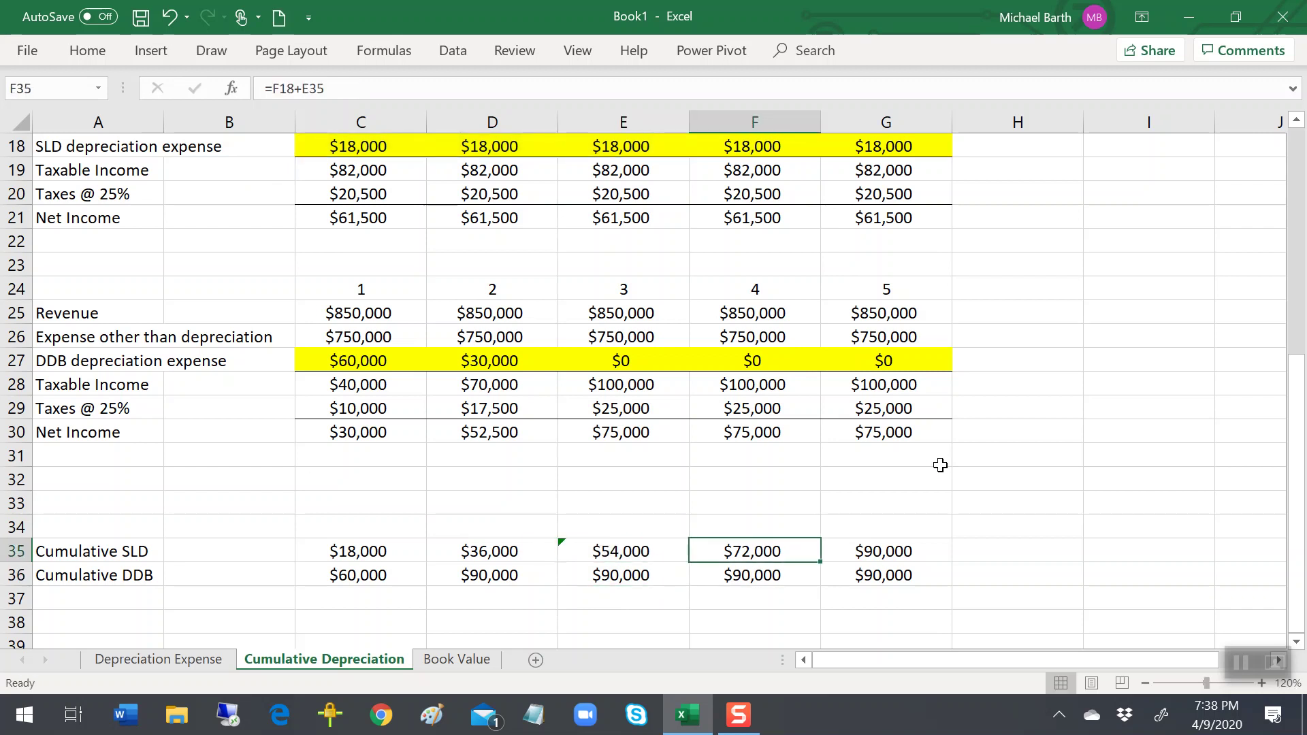
type("=sum9")
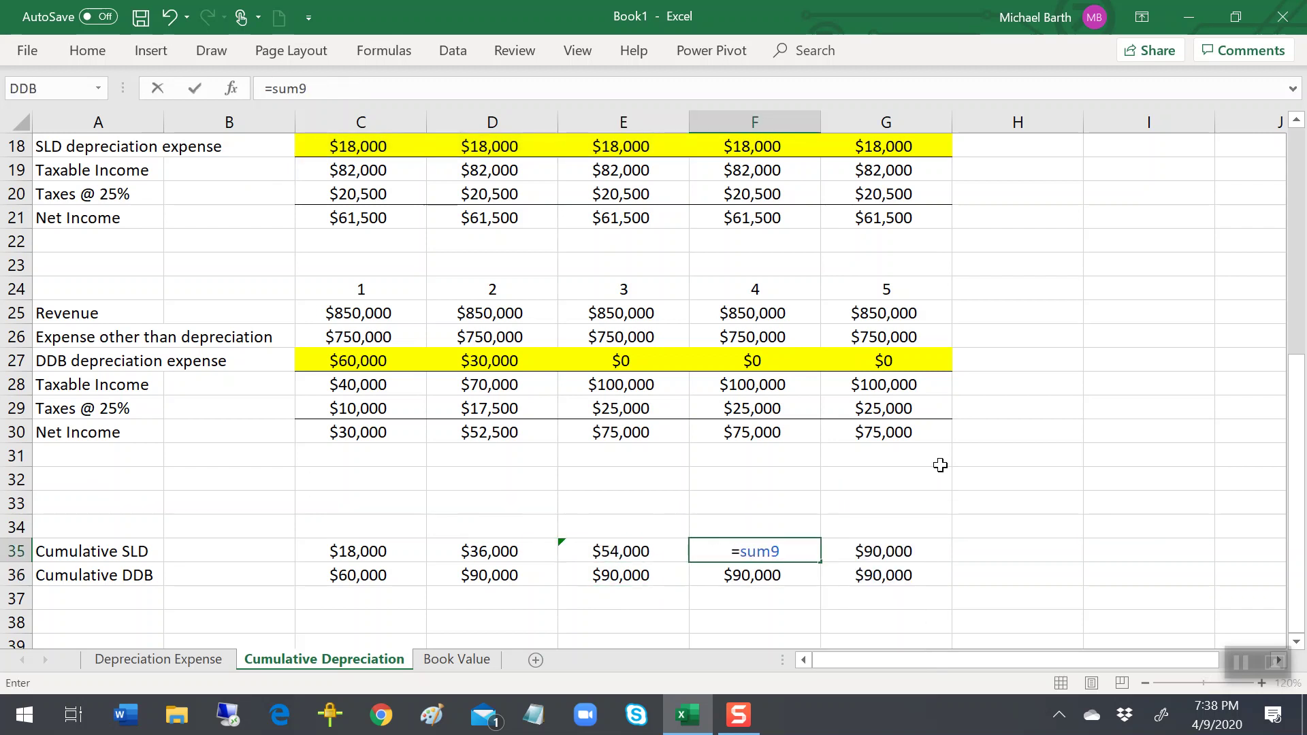
left_click(757, 148)
key("shift+Left")
key("shift+Left")
key("shift+Left")
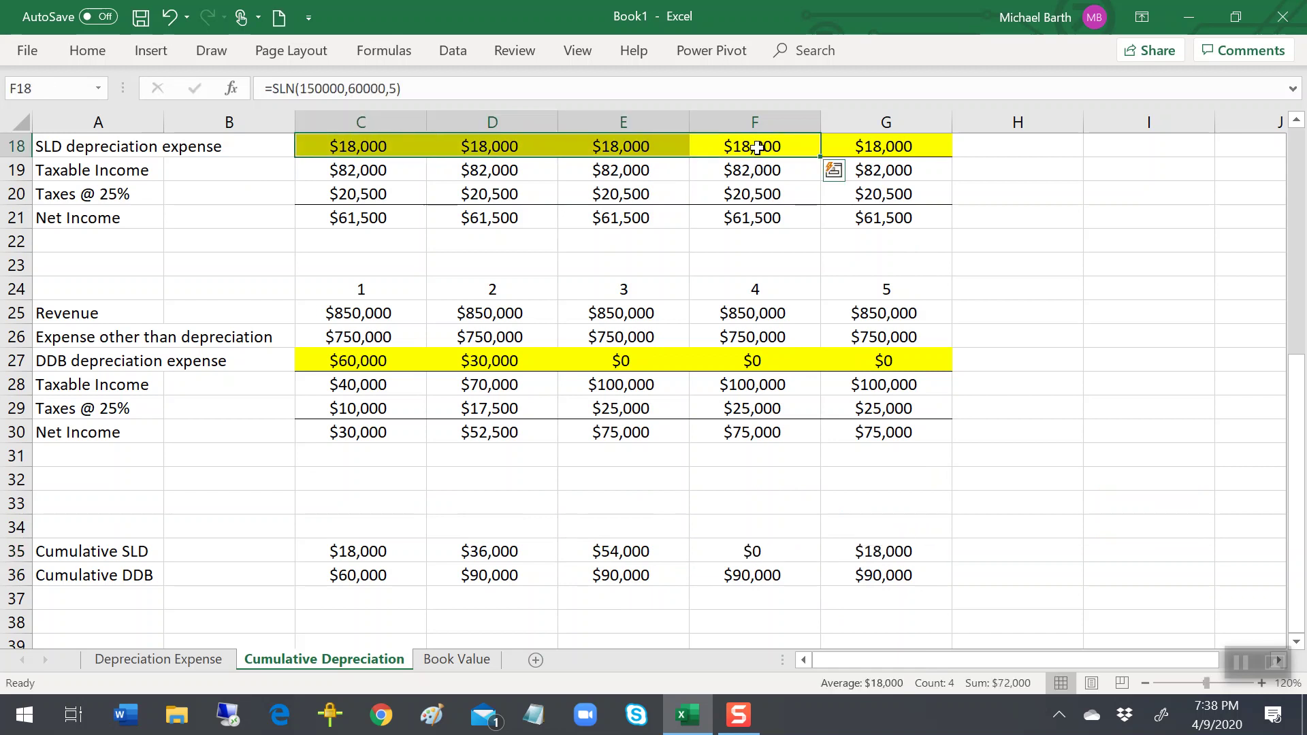
key("Return")
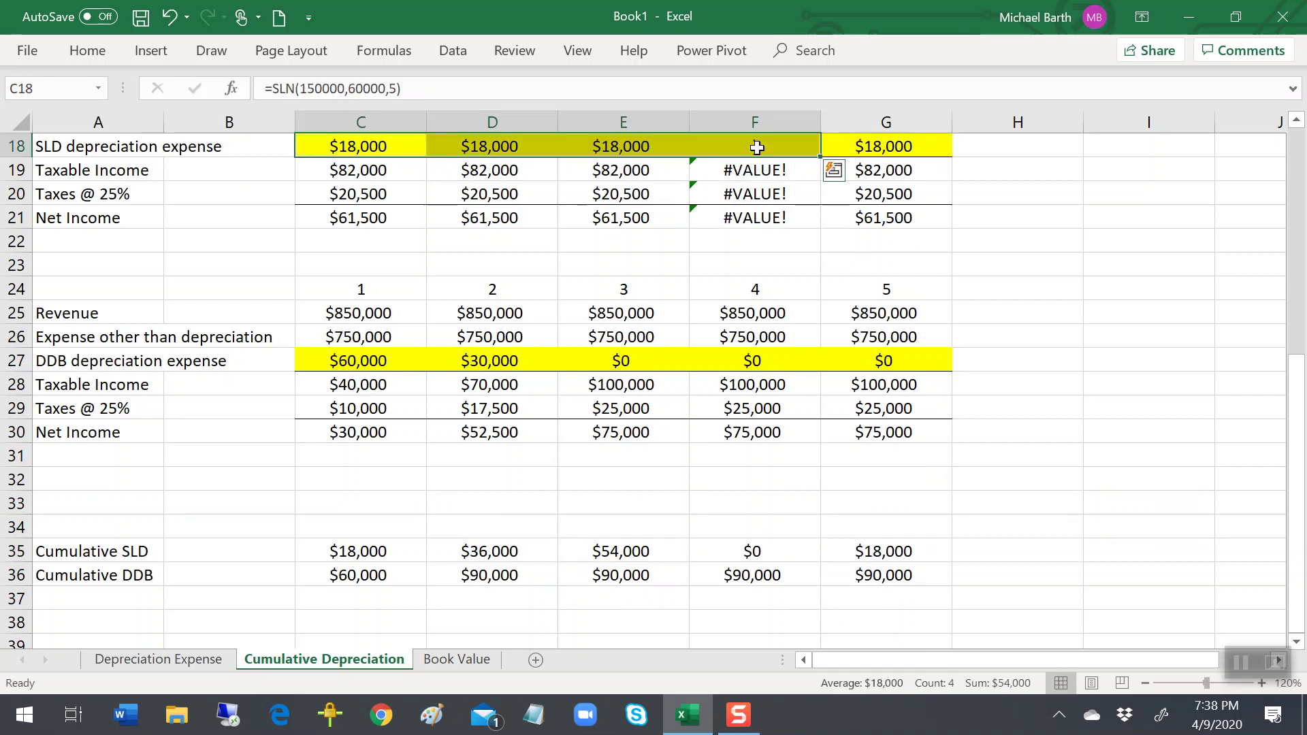
key("ctrl+z")
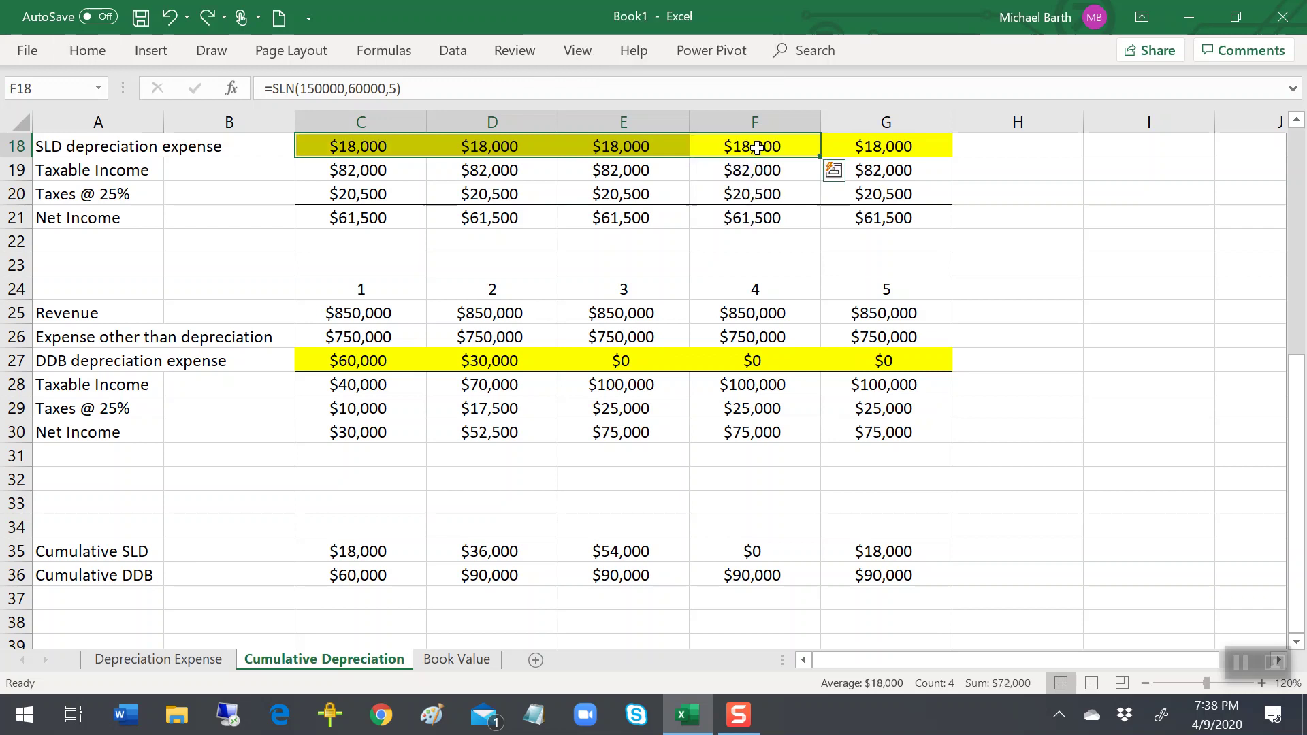
Step: Enter the formula =E35+F18 in F35 for the year 4 cumulative SLD depreciation
key("Down")
key("Down")
key("Down")
key("Down")
key("Down")
key("Down")
key("Down")
key("Down")
key("Down")
key("Down")
key("Down")
key("Down")
key("Down")
key("Down")
key("Down")
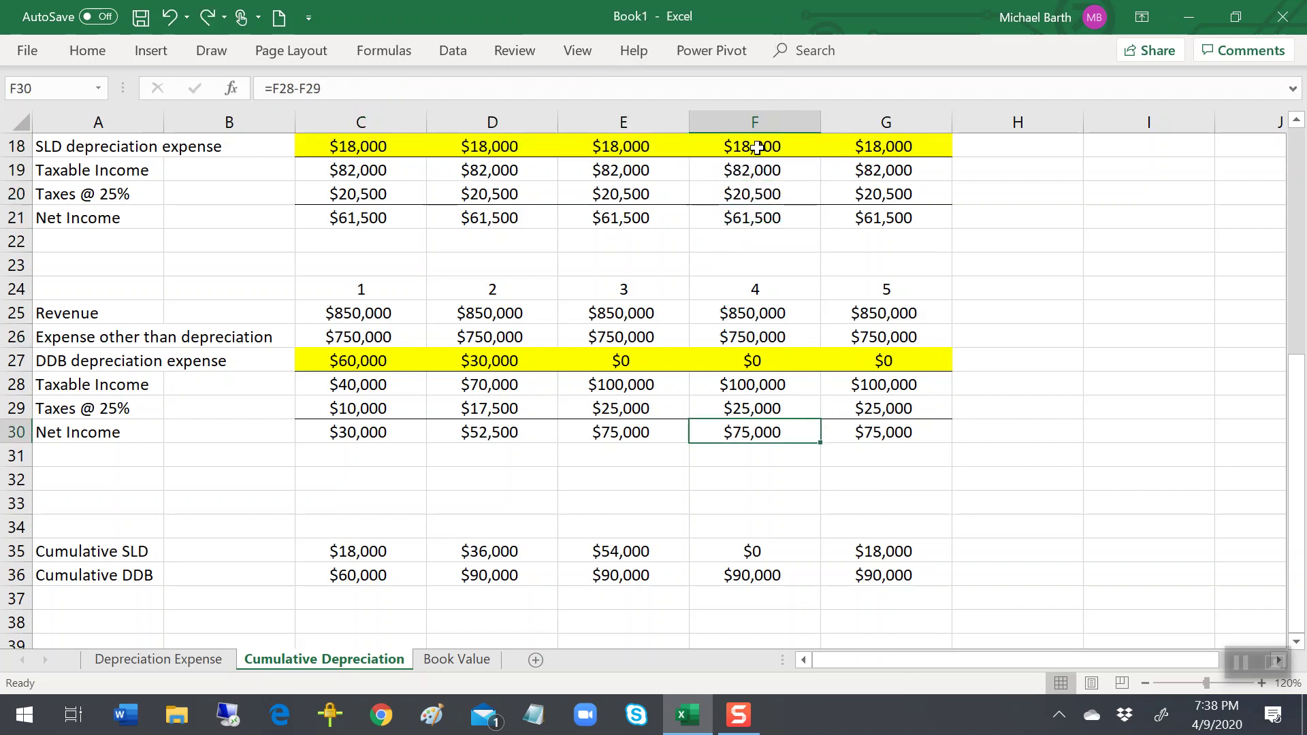
key("Down")
key("Down")
type("=")
key("Left")
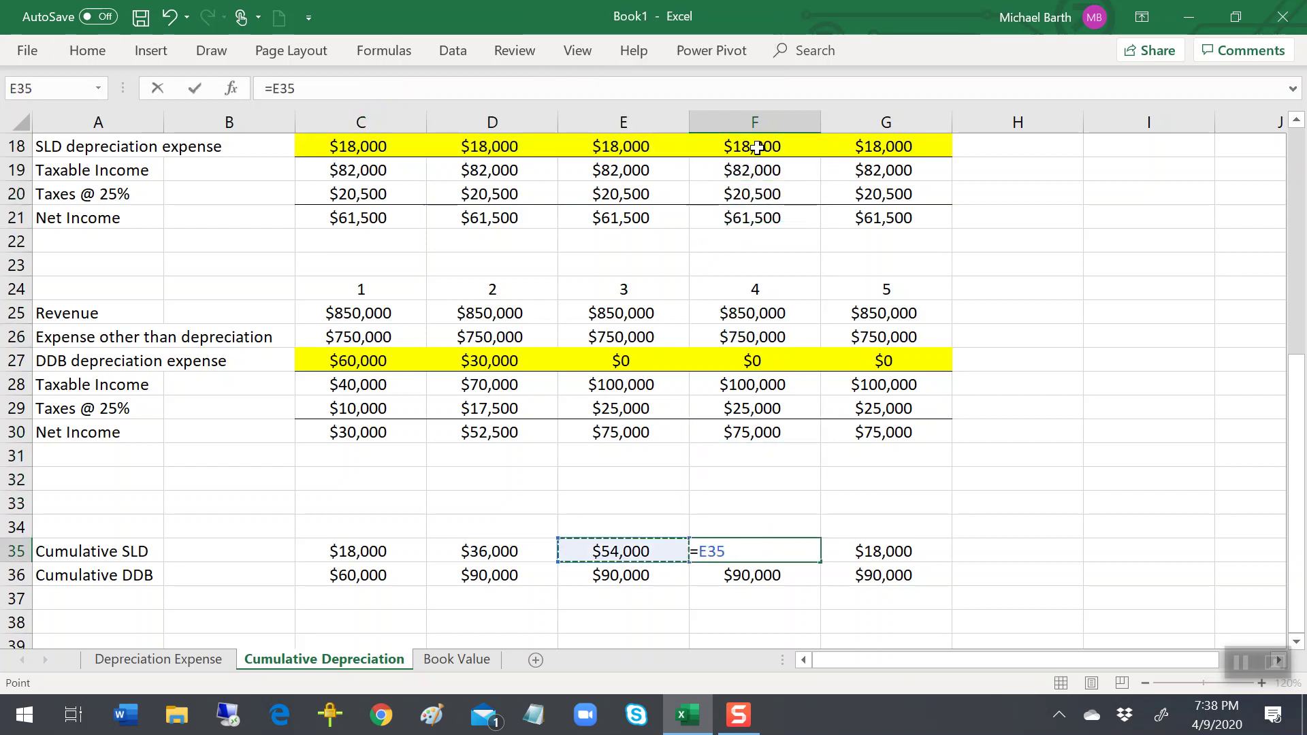
type("+")
key("Up")
key("Up")
key("Up")
key("Up")
key("Up")
key("Up")
key("Up")
key("Up")
key("Up")
key("Up")
key("Up")
key("Up")
key("Up")
key("Up")
key("Up")
key("Up")
key("Up")
key("Up")
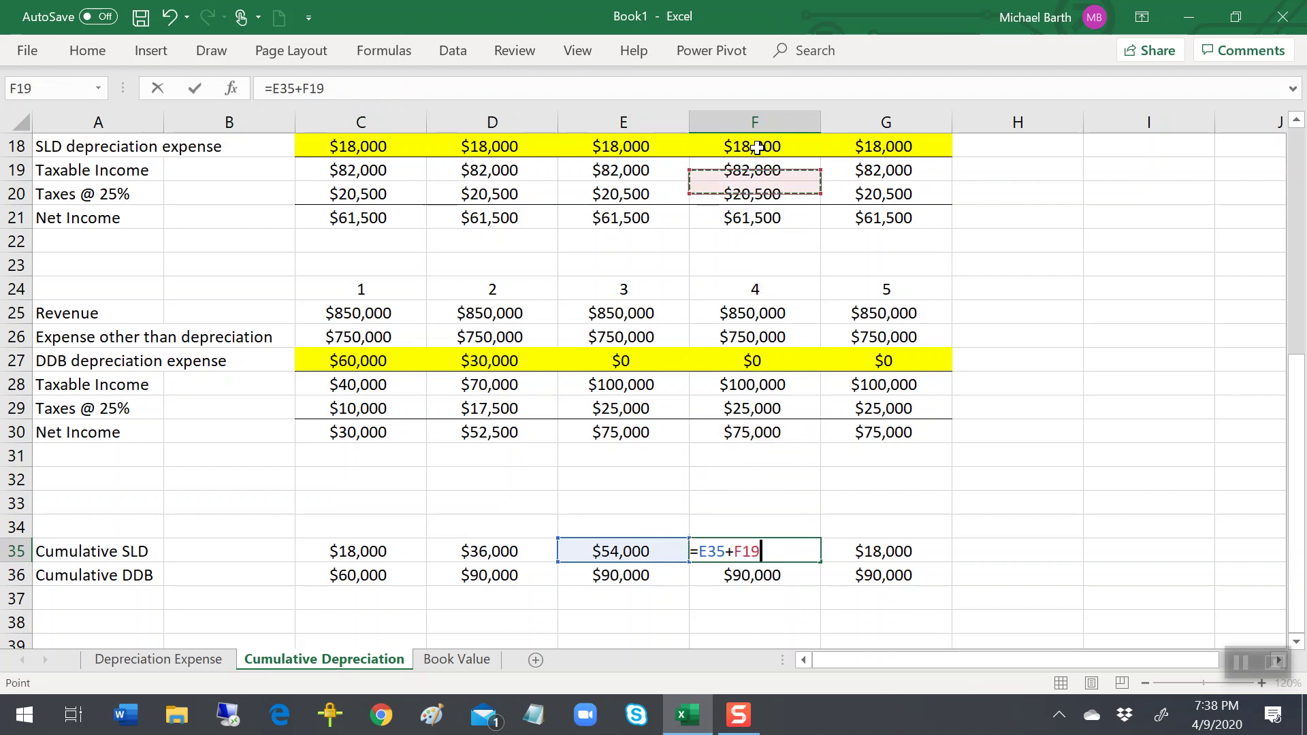
key("Down")
key("Return")
key("Down")
key("Down")
key("Down")
key("Down")
key("Down")
key("Down")
key("Down")
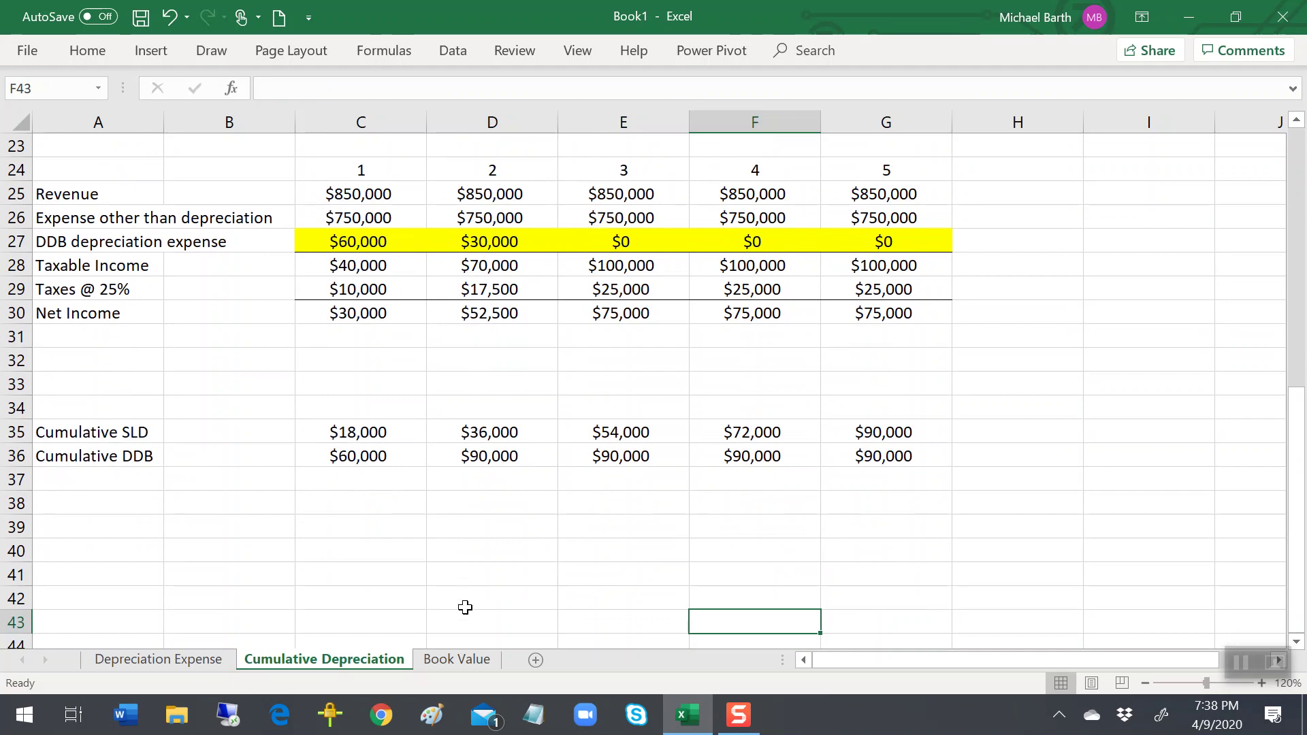
Step: Open the Book Value sheet and examine the Cost of Skiploader row in the Using SLD section
left_click(455, 660)
scroll(724, 438, "down", 10)
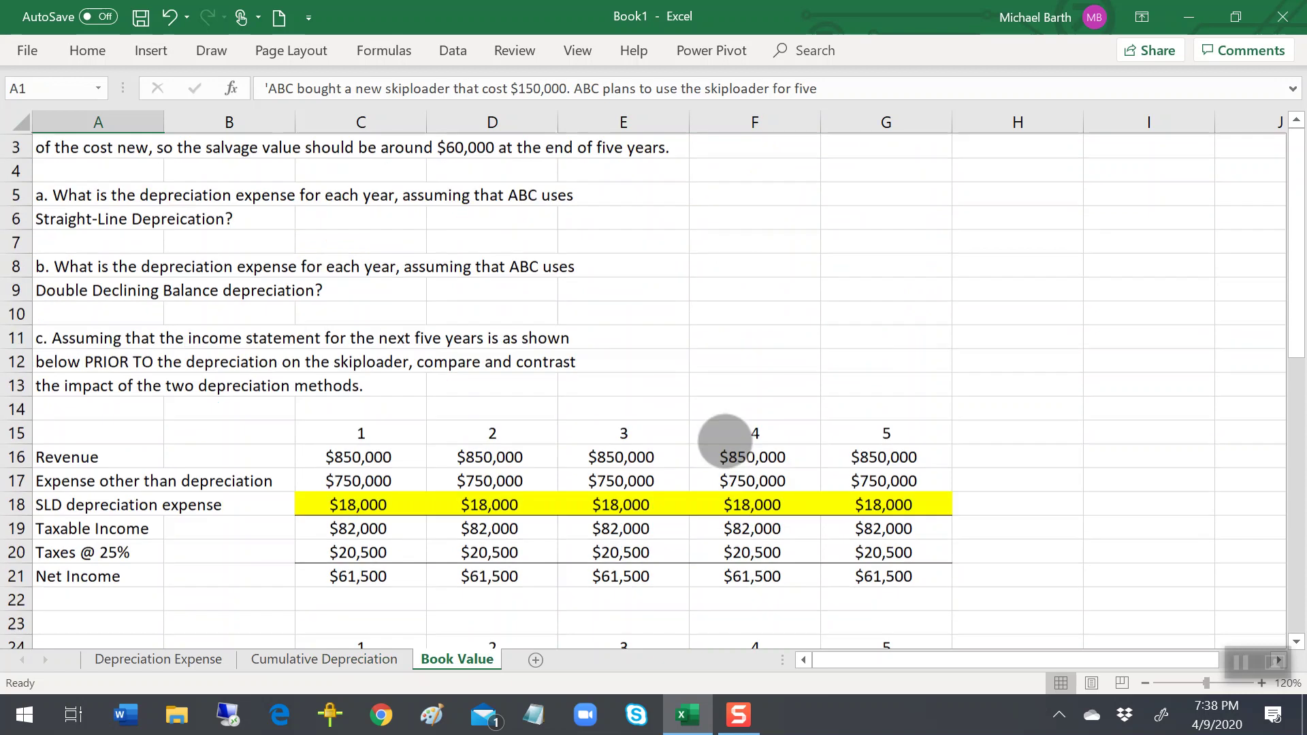
scroll(779, 317, "down", 1)
scroll(770, 347, "up", 2)
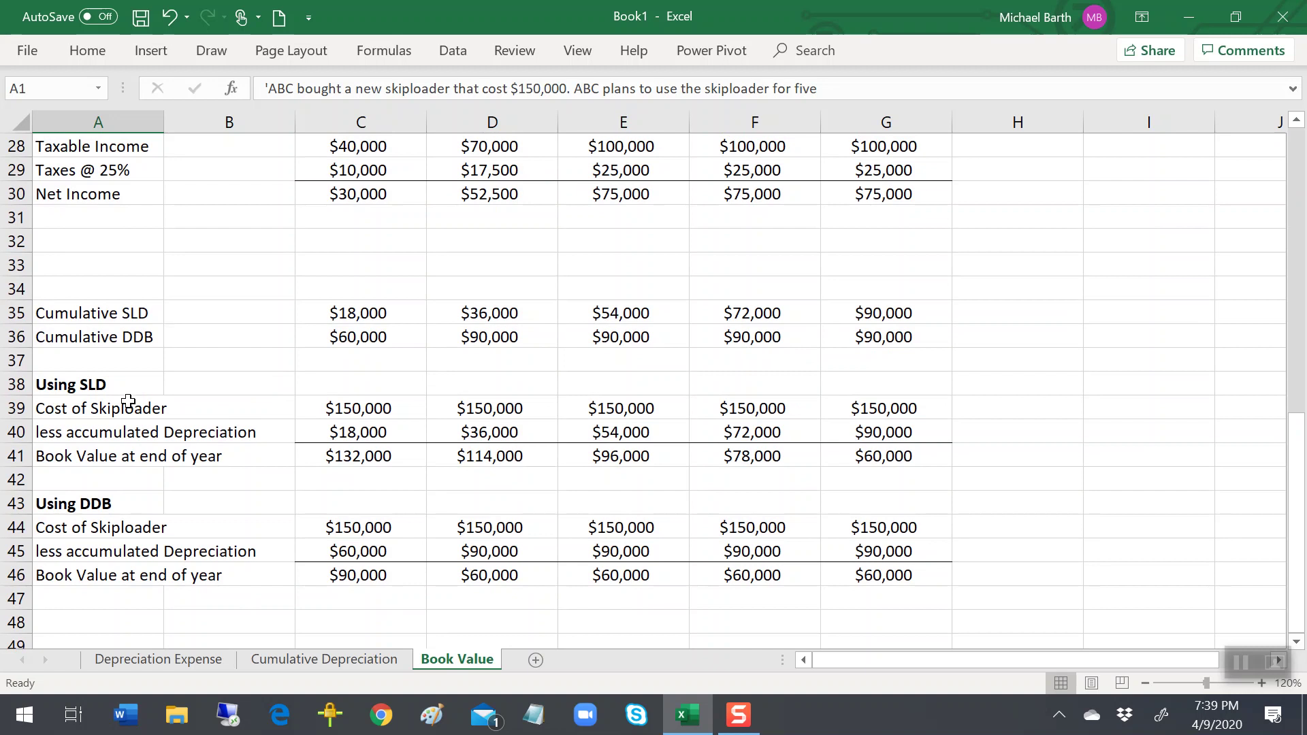
left_click(351, 408)
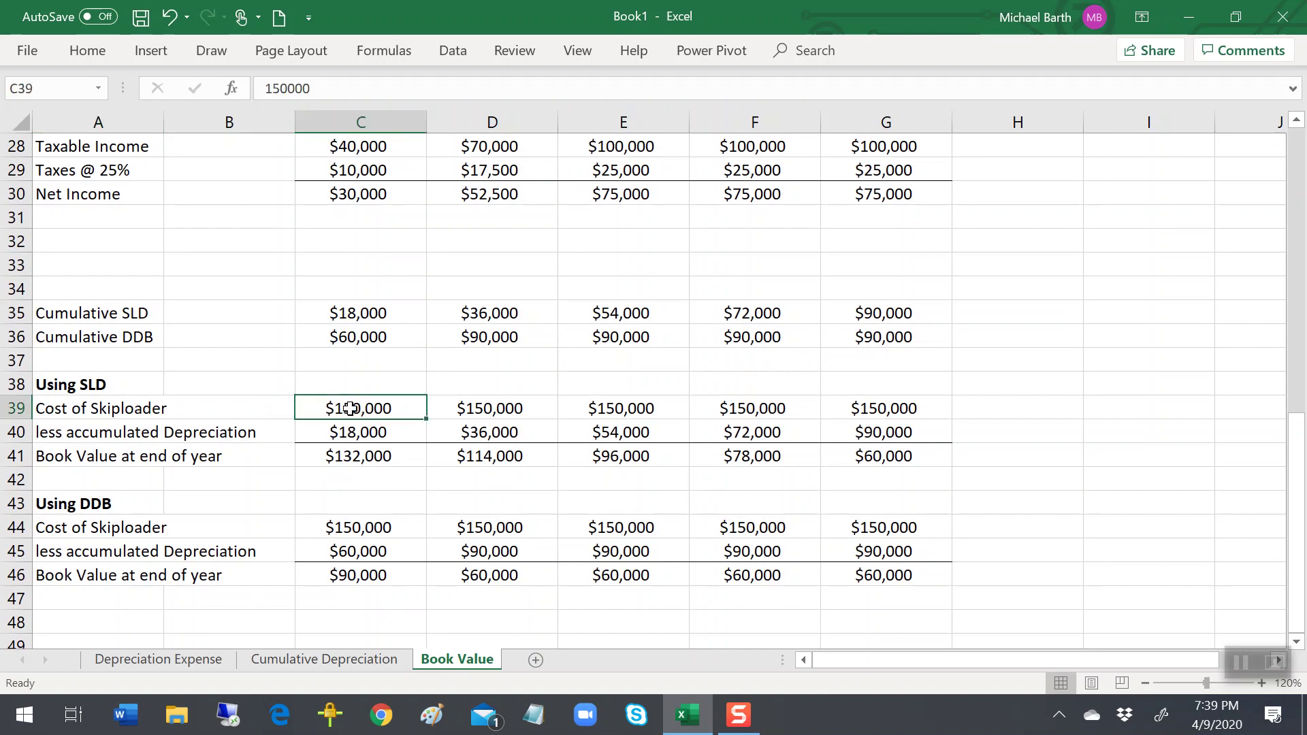
key("Left")
key("Left")
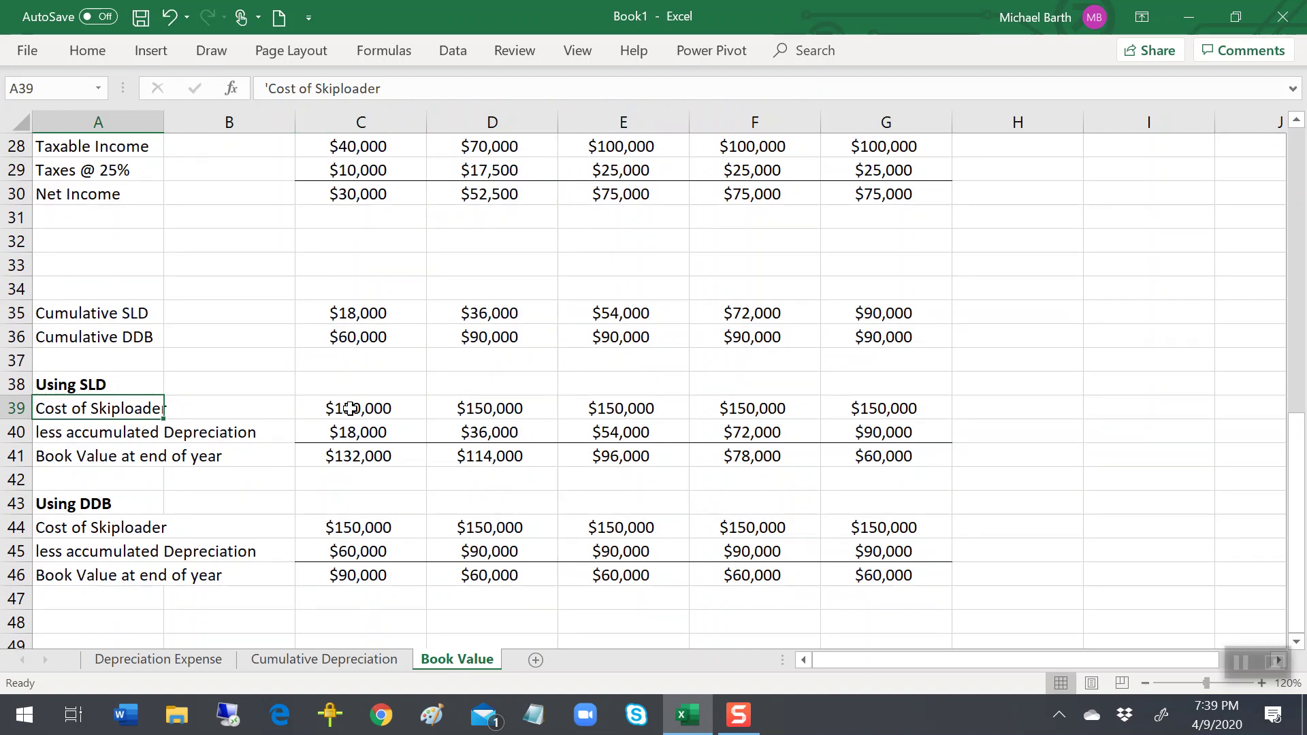
key("Right")
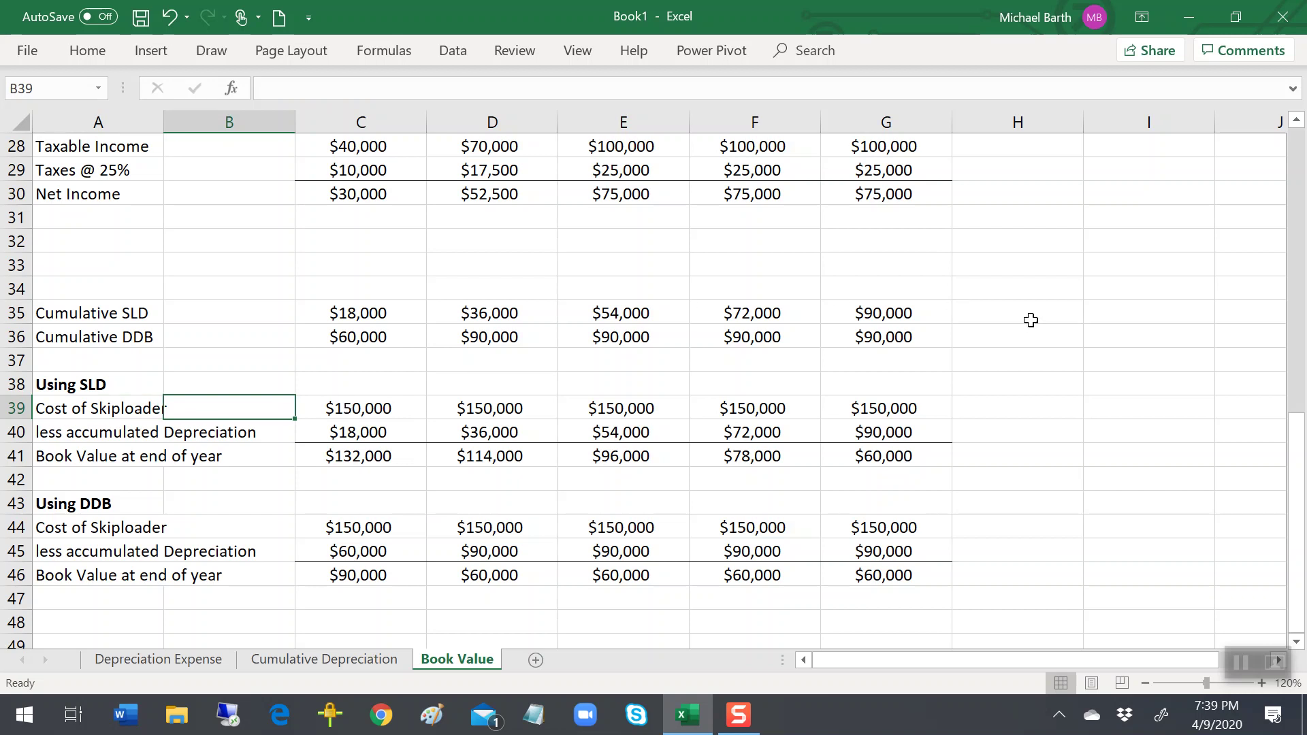
key("Right")
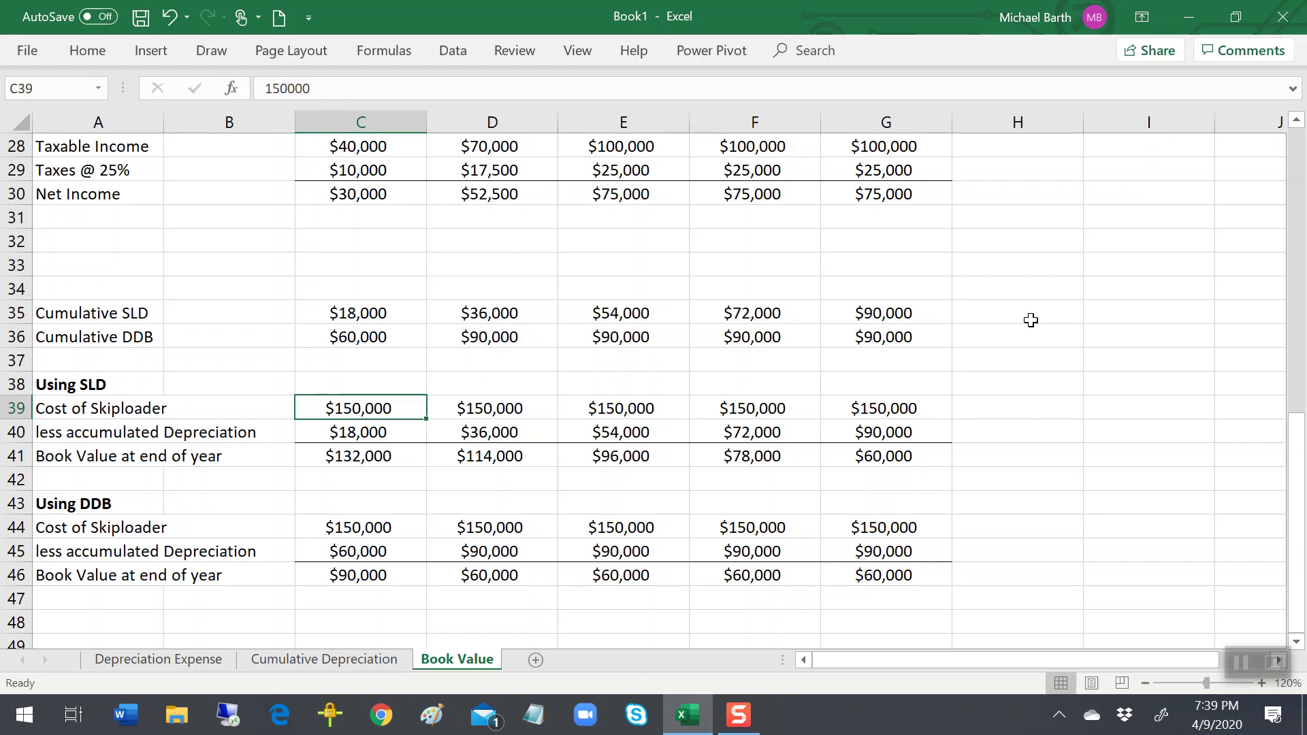
Step: Examine how the year 1 SLD book value in C41 derives from the cost and accumulated depreciation above it
key("Down")
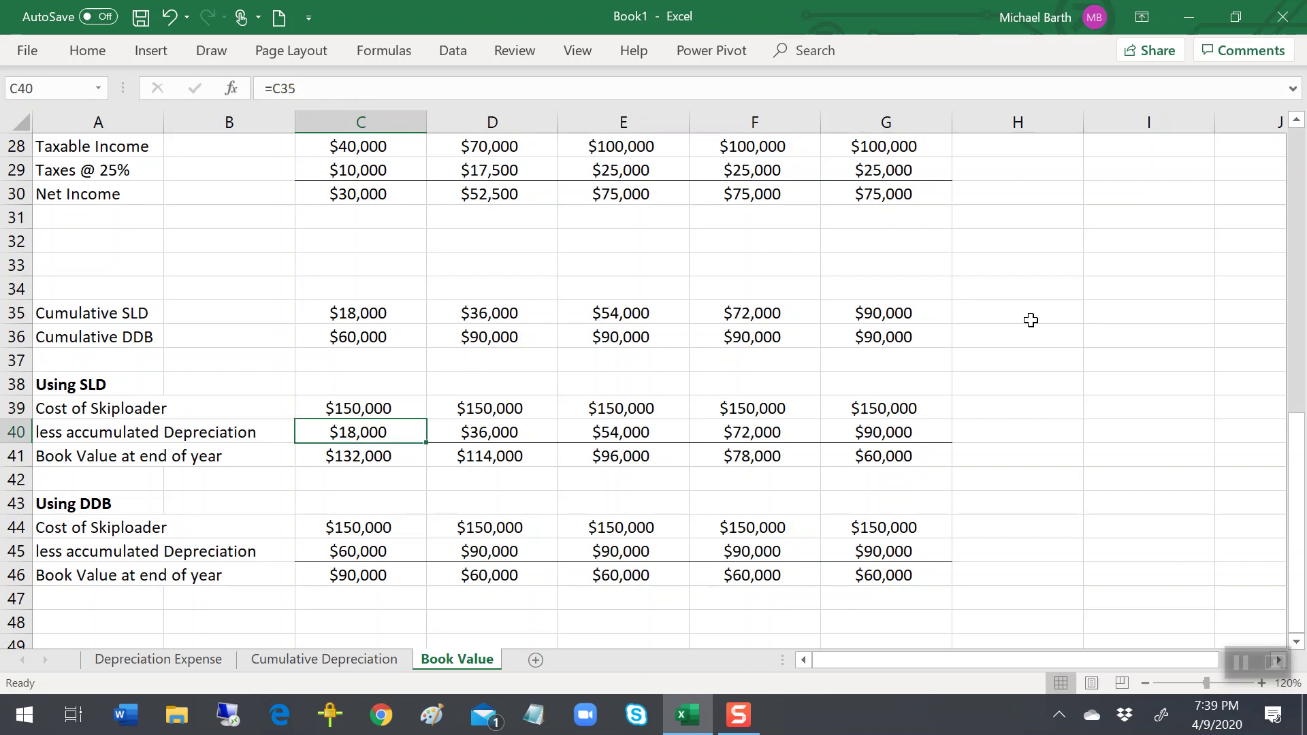
key("Up")
key("Down")
key("Down")
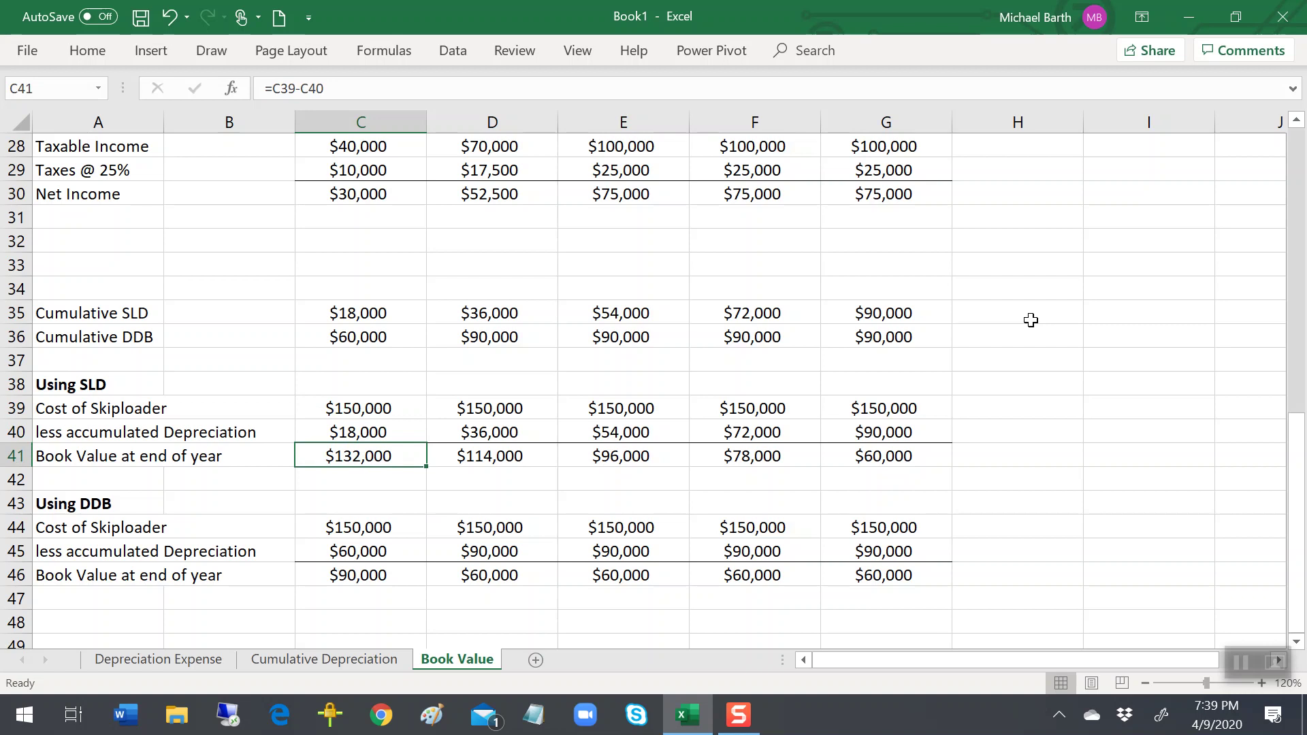
key("Up")
key("Up")
key("Down")
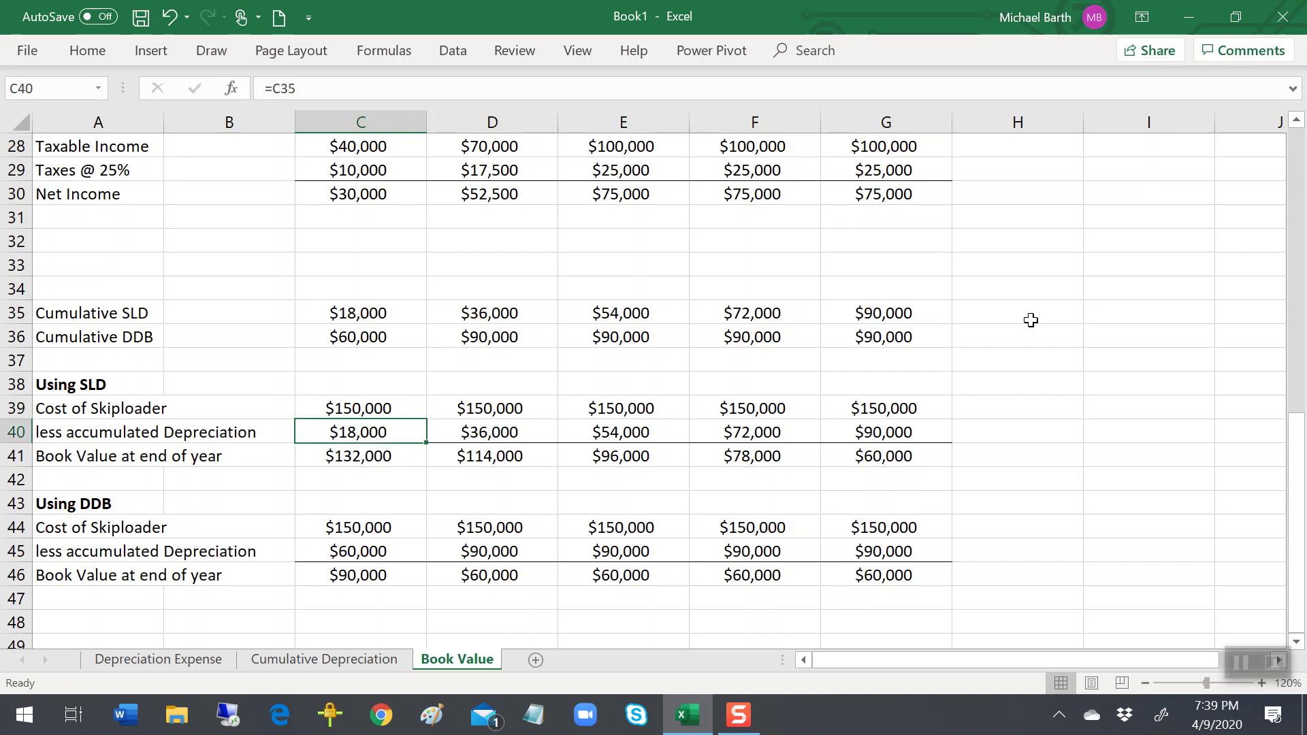
key("Down")
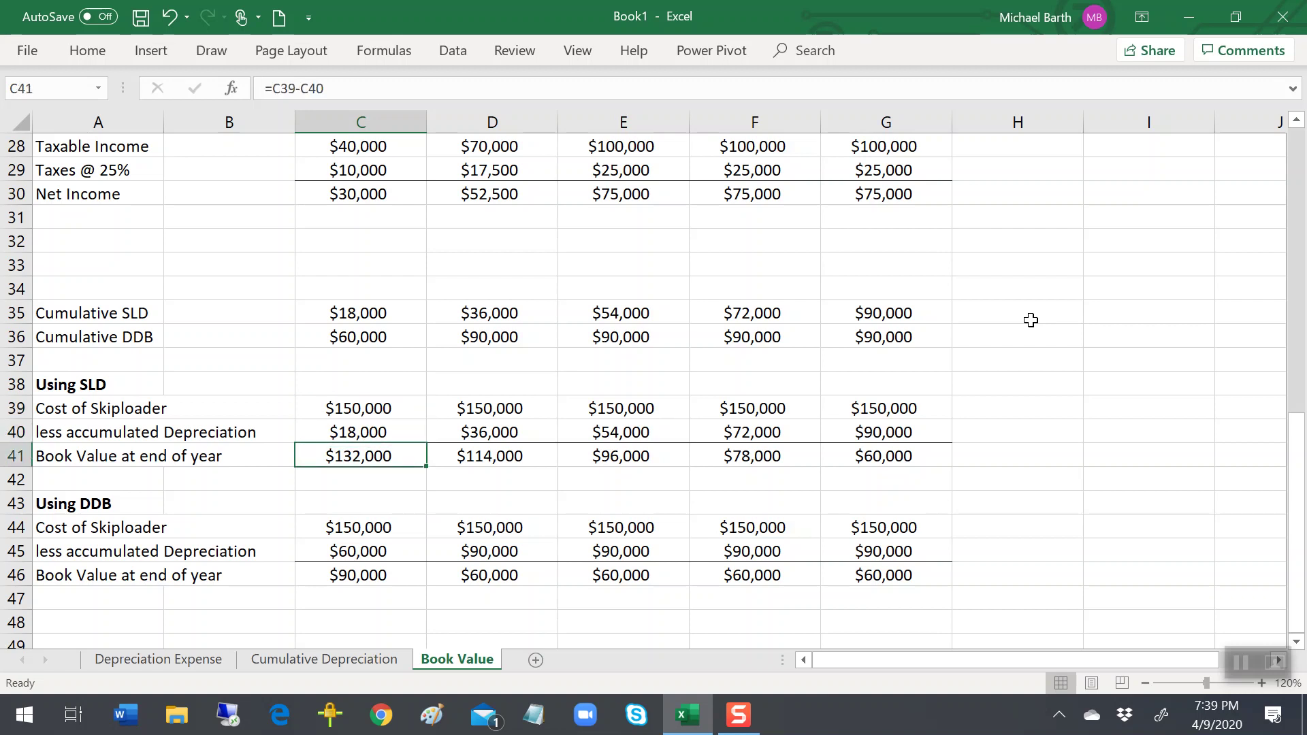
key("Up")
key("Up")
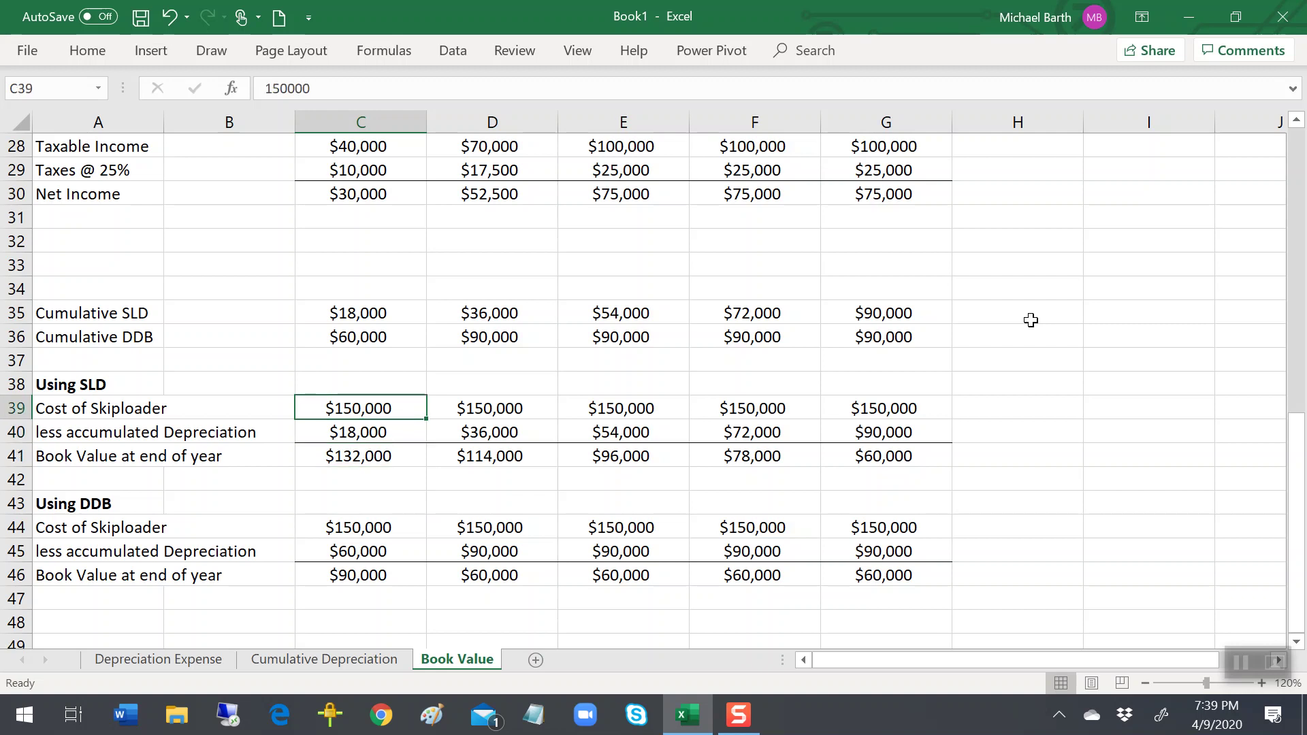
Step: Trace the year 2 SLD accumulated depreciation to the Cumulative SLD row, and inspect the year 2 book value formula
key("Right")
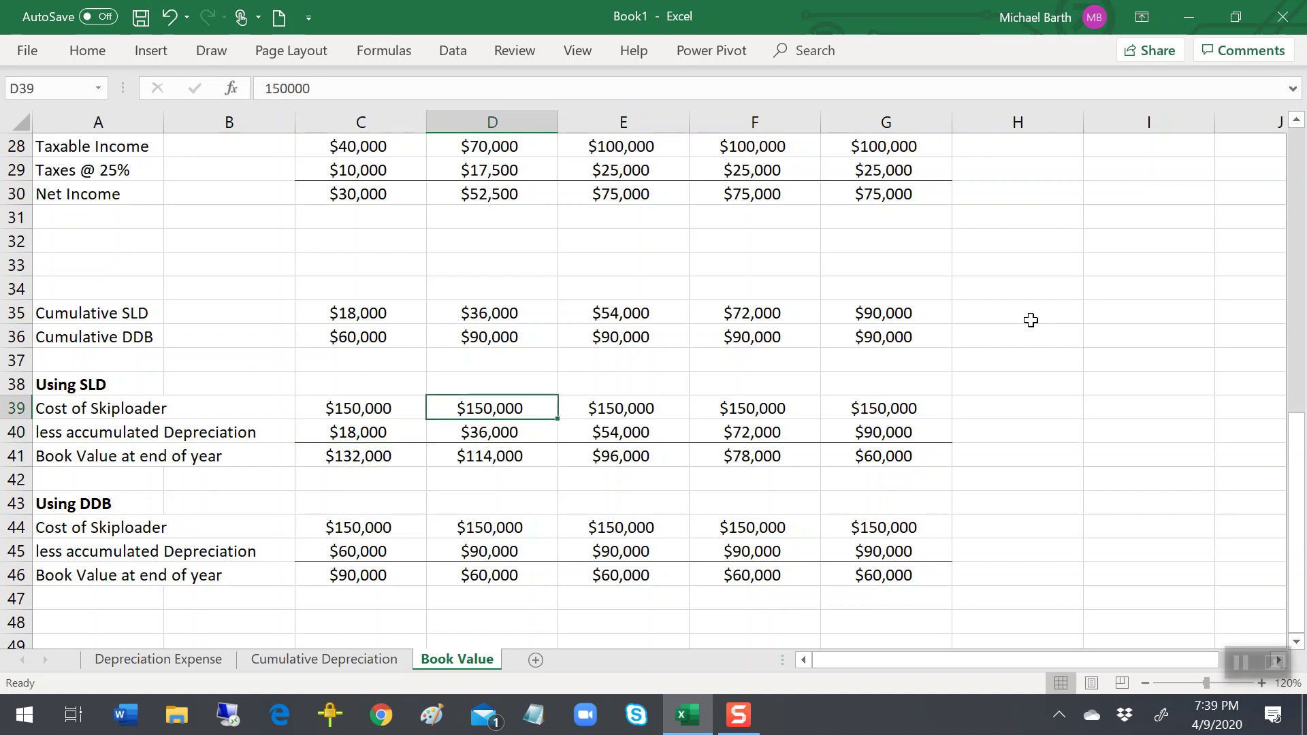
key("Down")
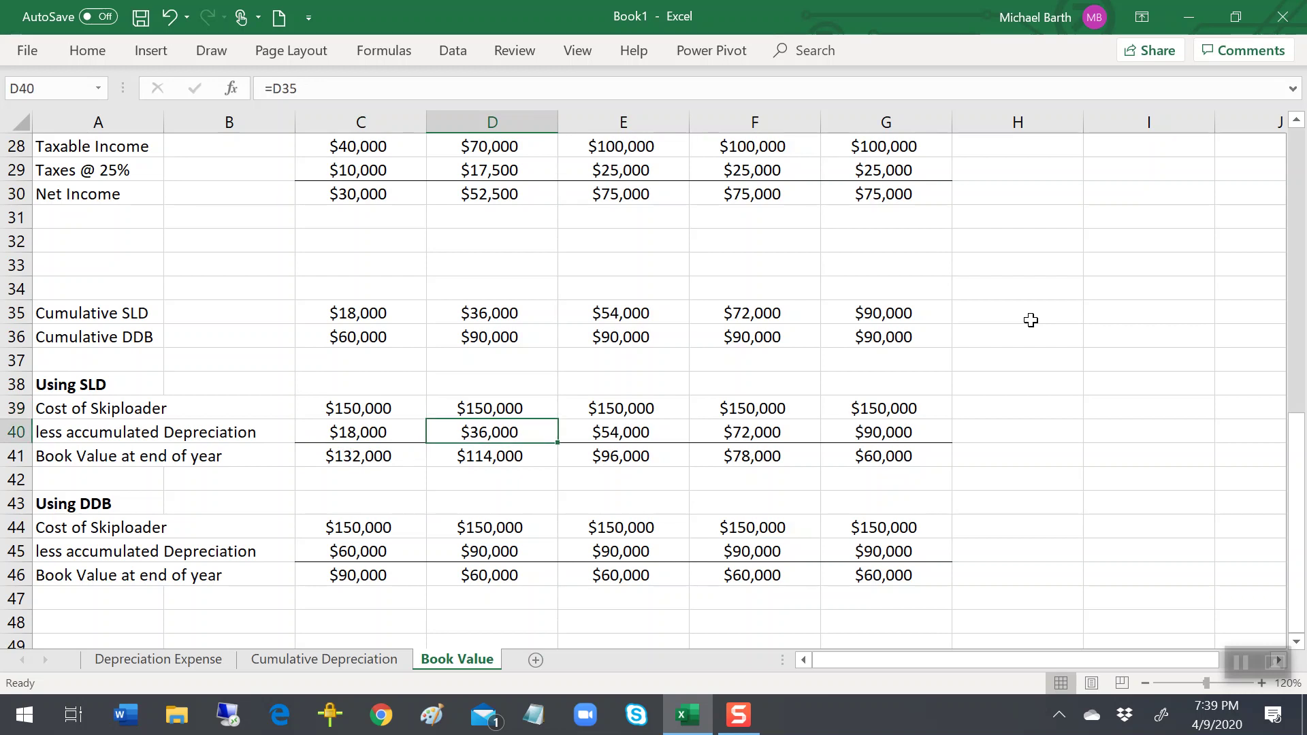
key("Up")
key("Up")
key("Up")
key("Up")
key("Up")
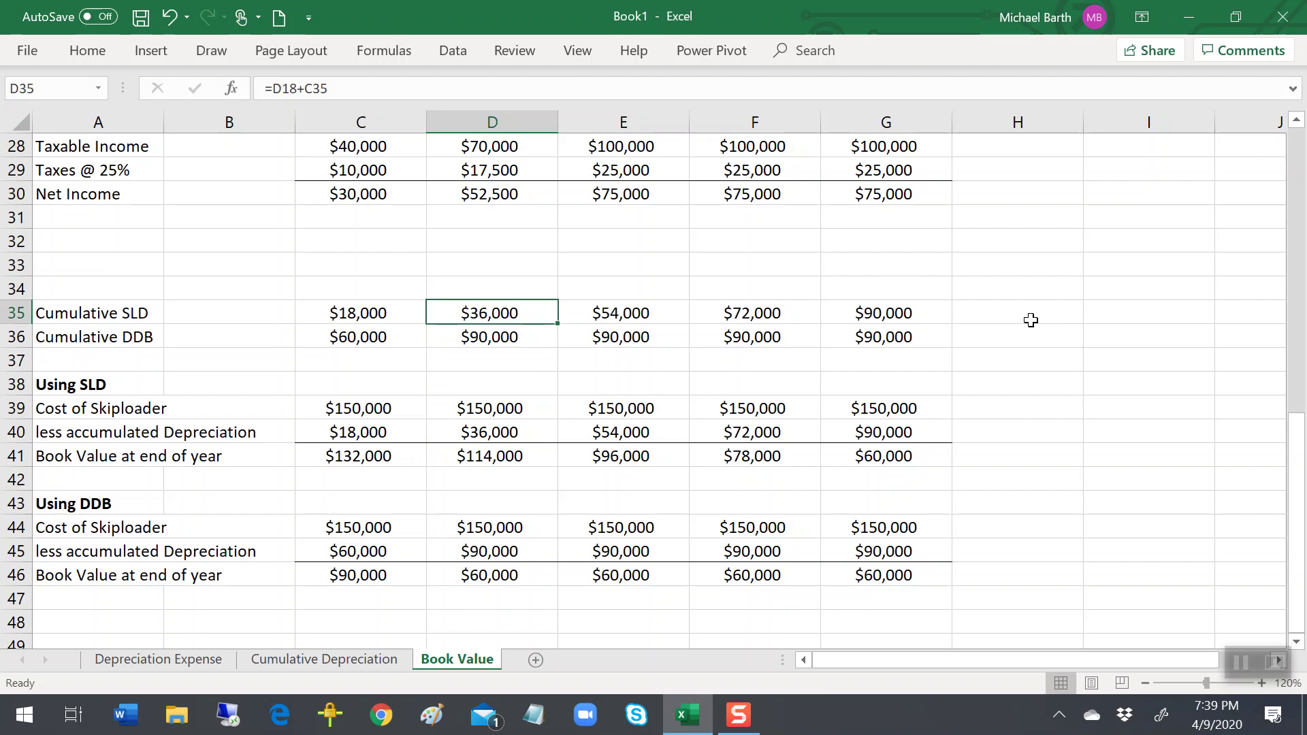
key("Down")
key("Down")
key("Down")
key("Down")
key("Down")
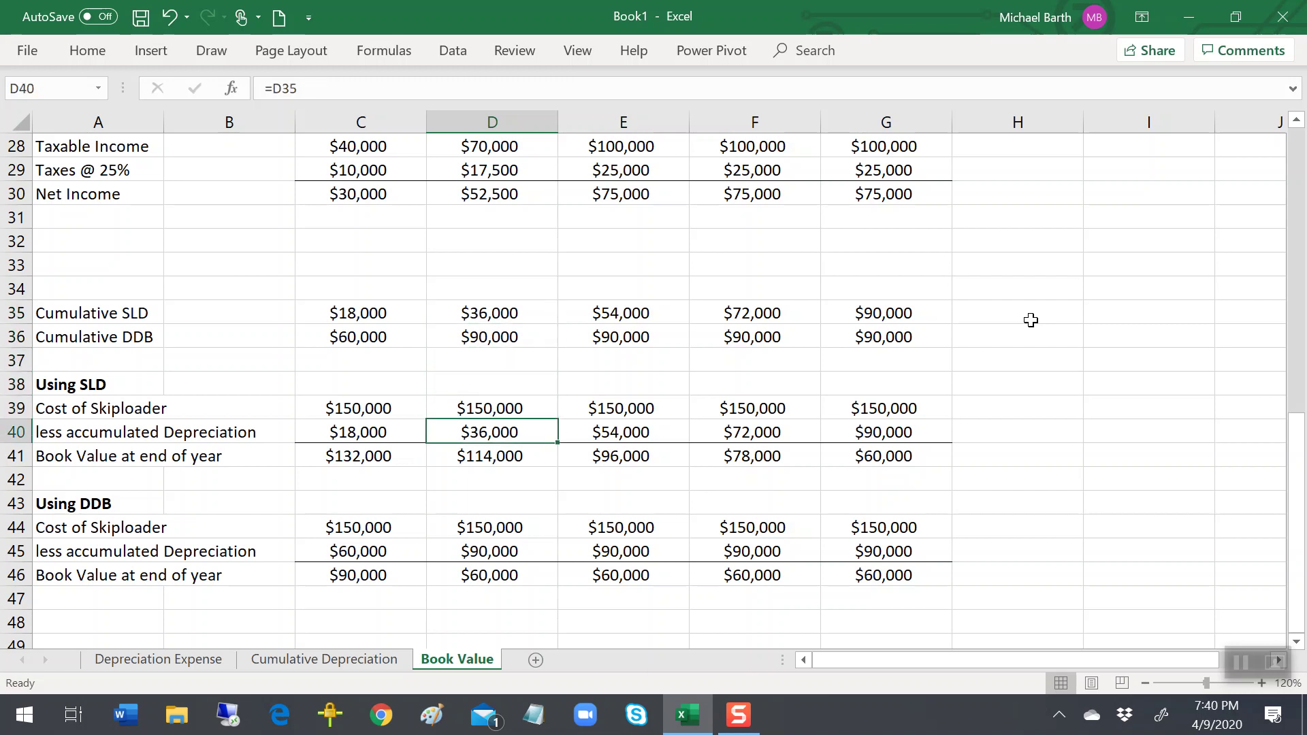
key("Down")
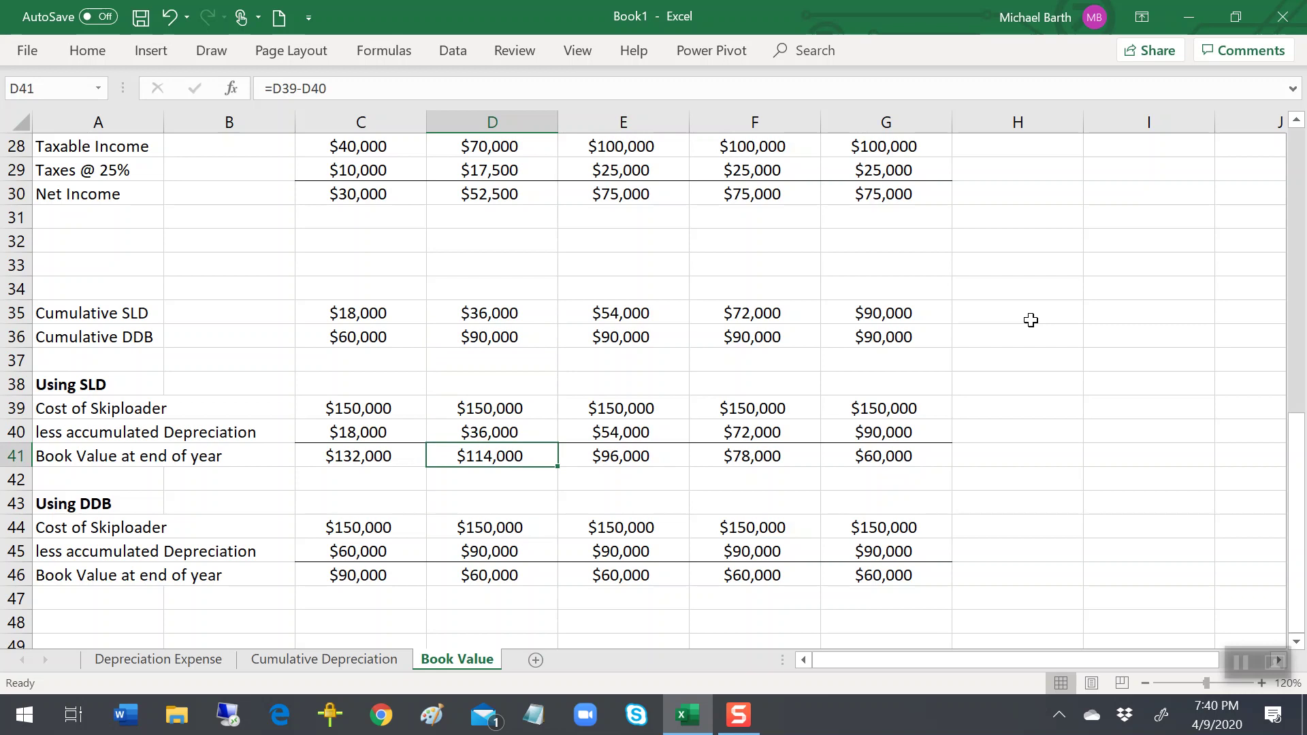
Step: Compare the SLD end-of-year book values in row 41 across to year 5
key("Right")
key("Right")
key("Right")
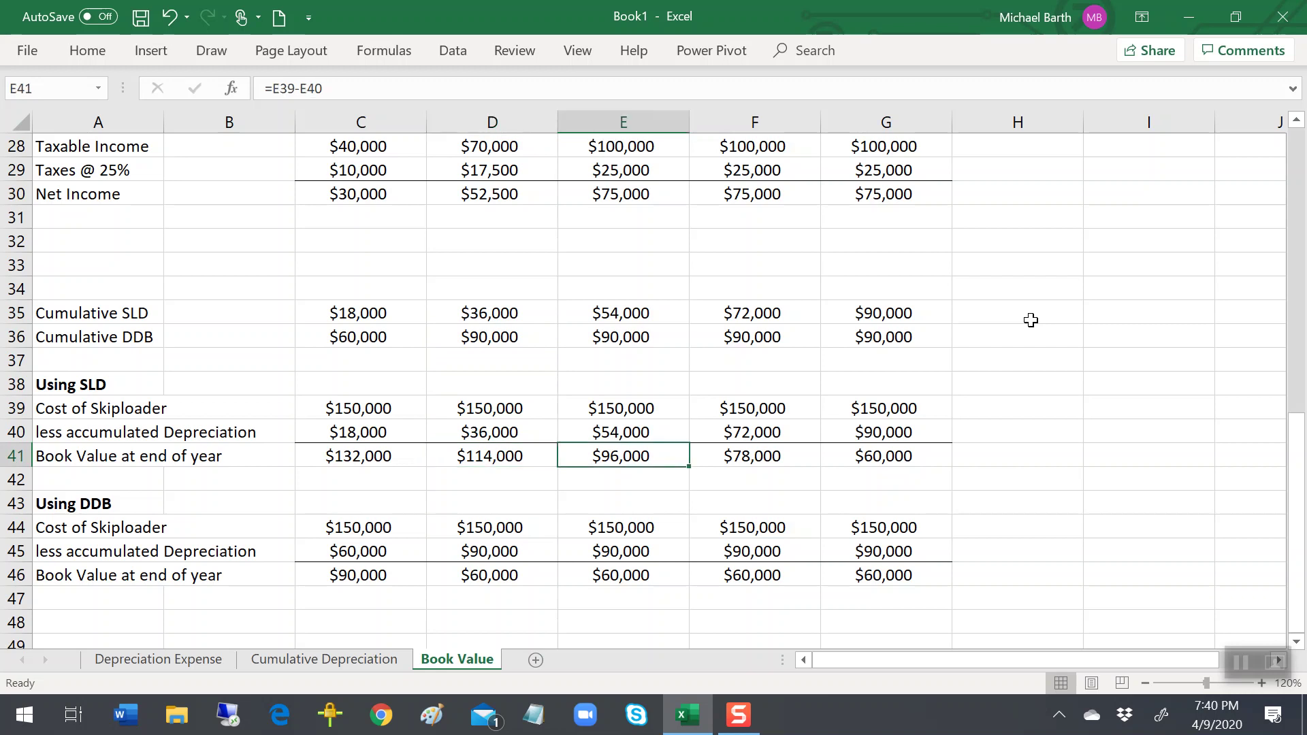
key("Left")
key("Left")
key("Right")
key("Right")
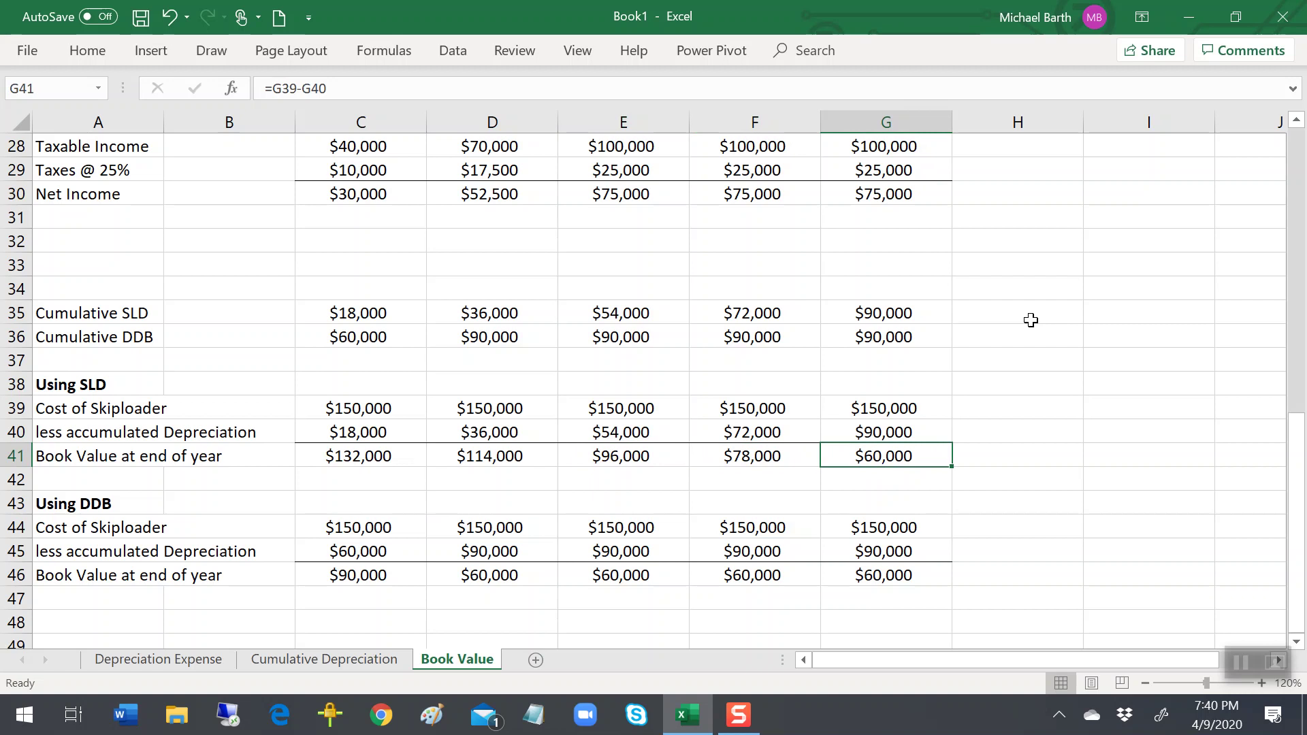
Step: Examine the year 1 cost, accumulated depreciation and book value formulas in the Using DDB section
key("Down")
key("Down")
key("Left")
key("Left")
key("Left")
key("Left")
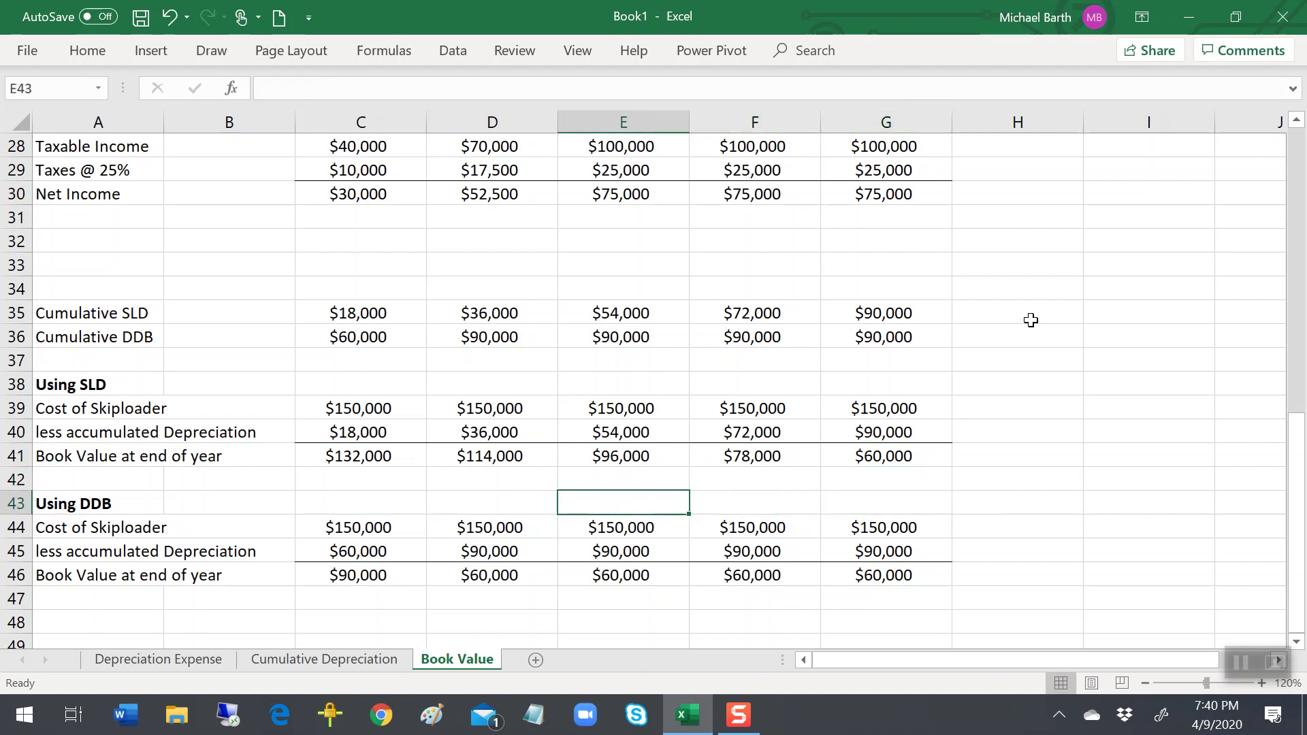
key("Down")
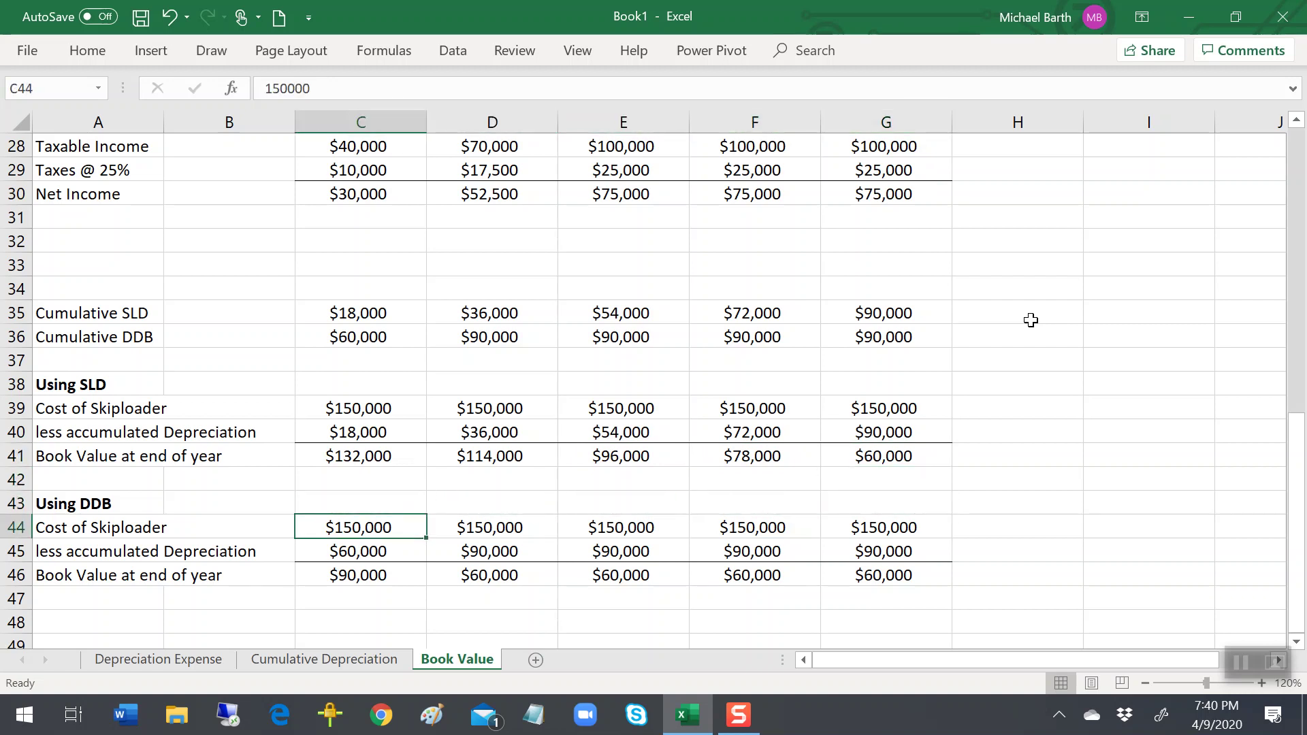
key("Down")
key("Down")
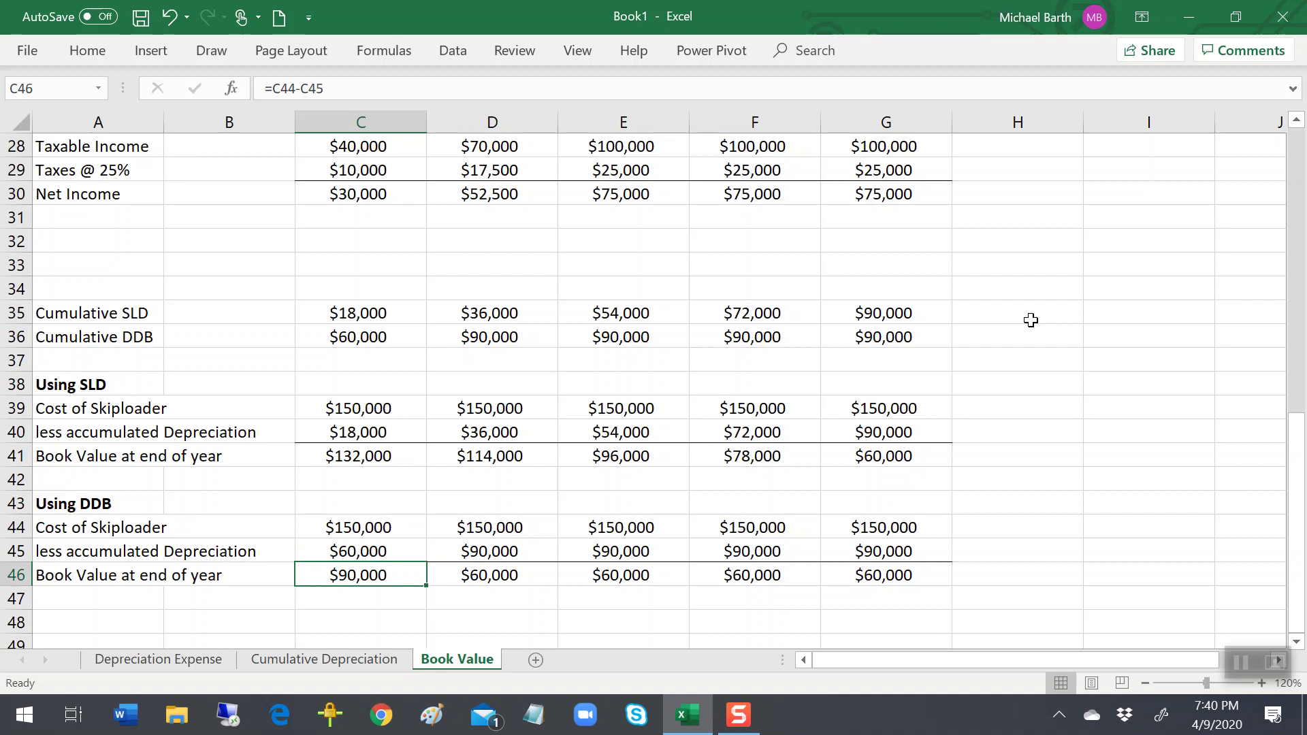
key("Up")
key("Up")
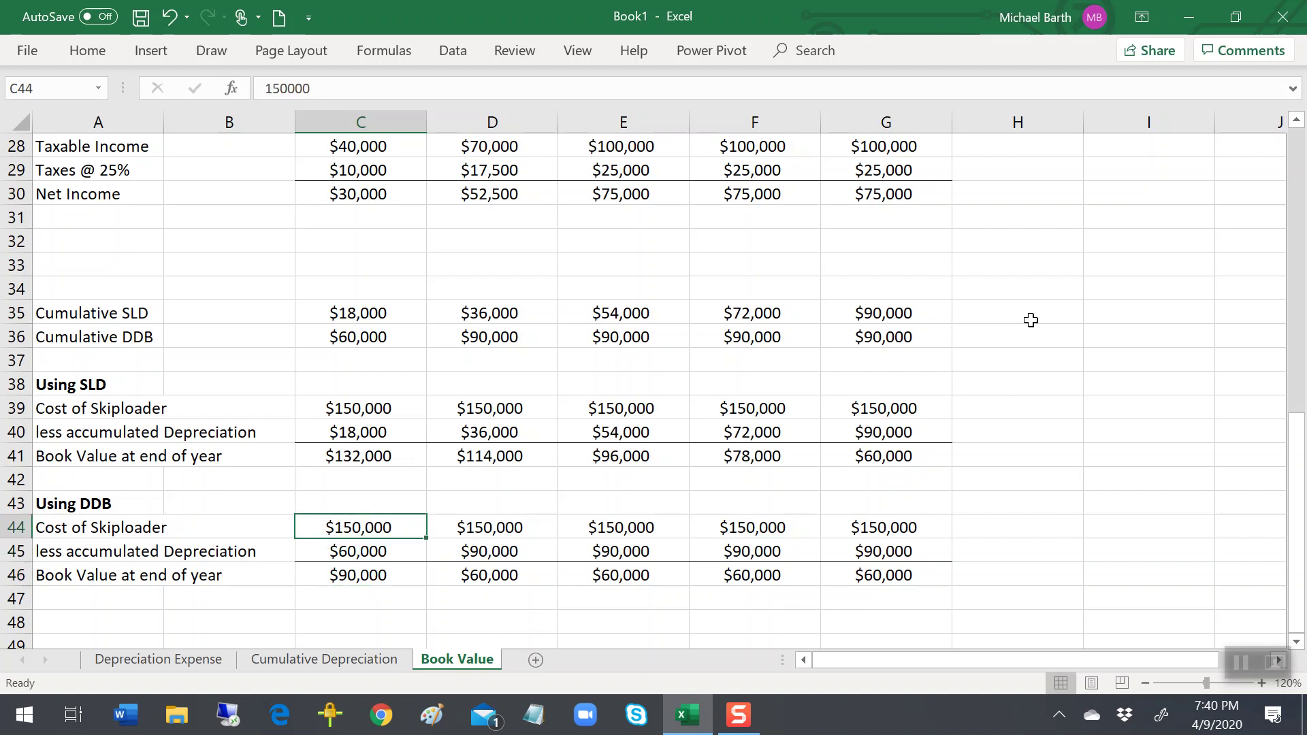
key("Down")
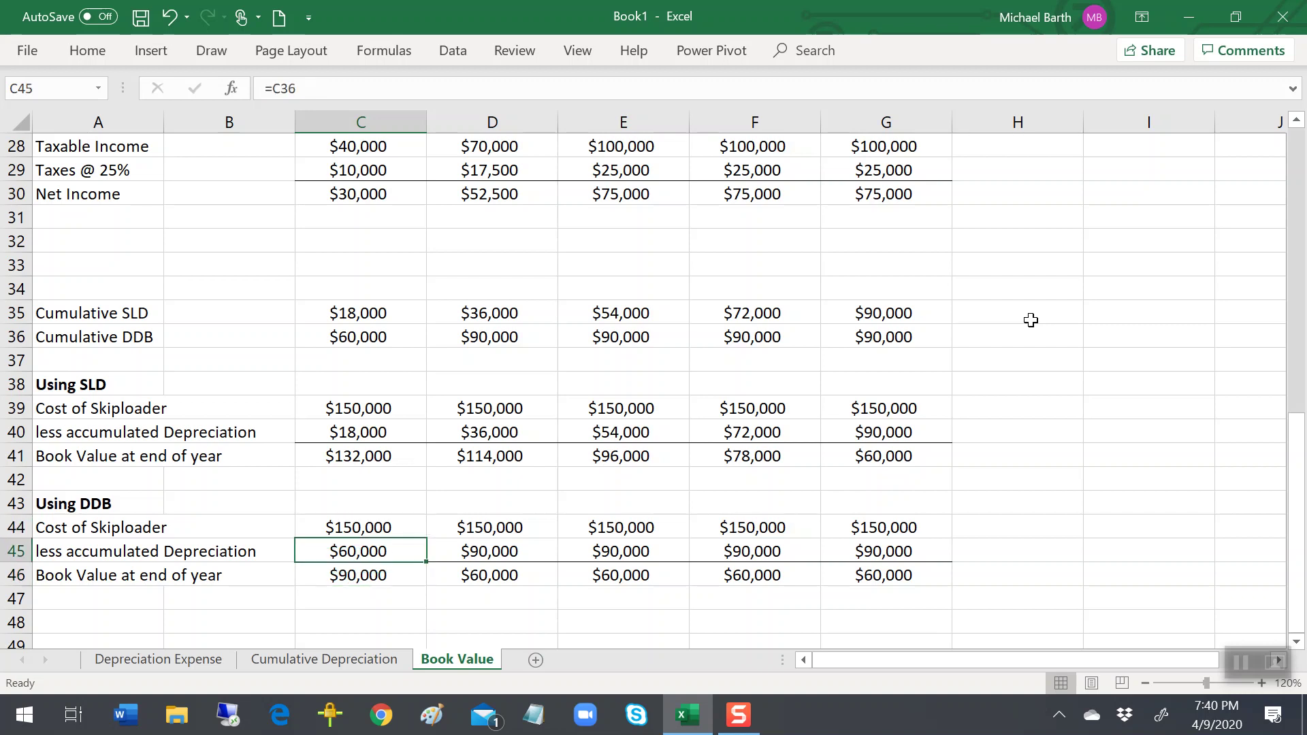
key("Down")
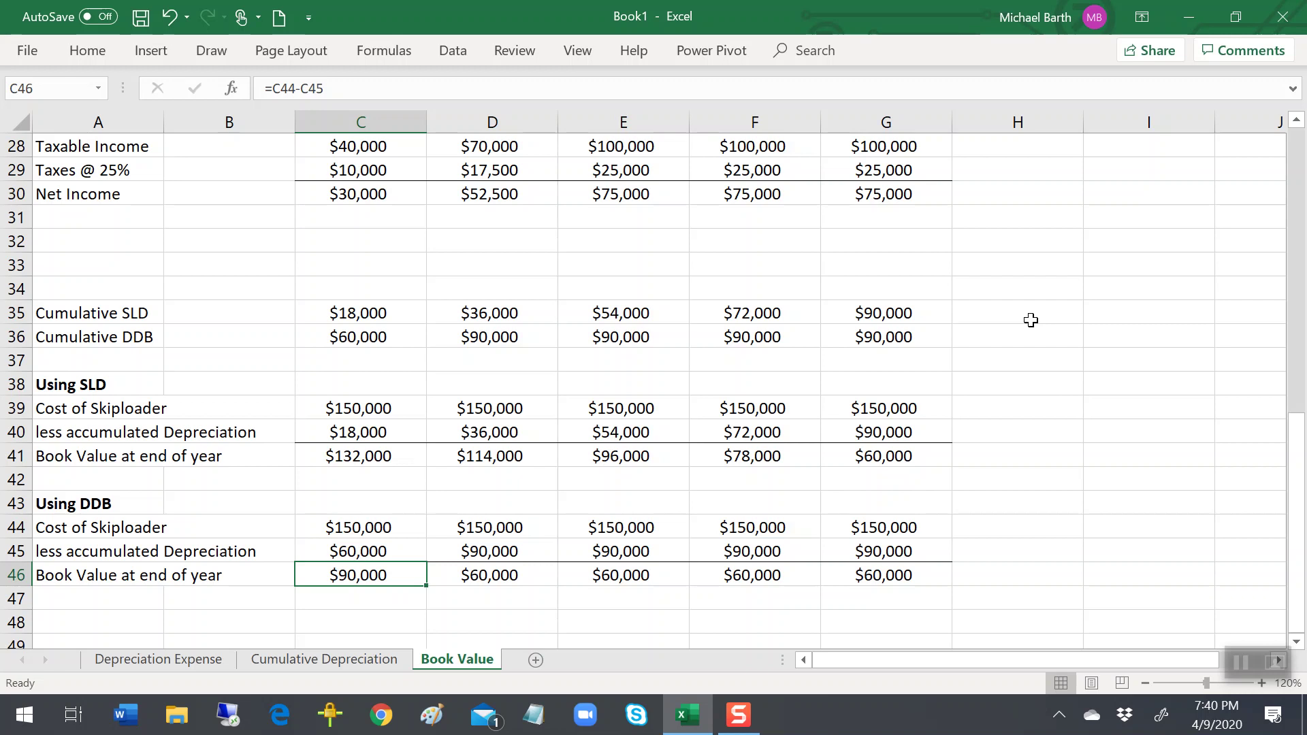
Step: Review the DDB end-of-year book values in row 46 for years 2 to 5
key("Right")
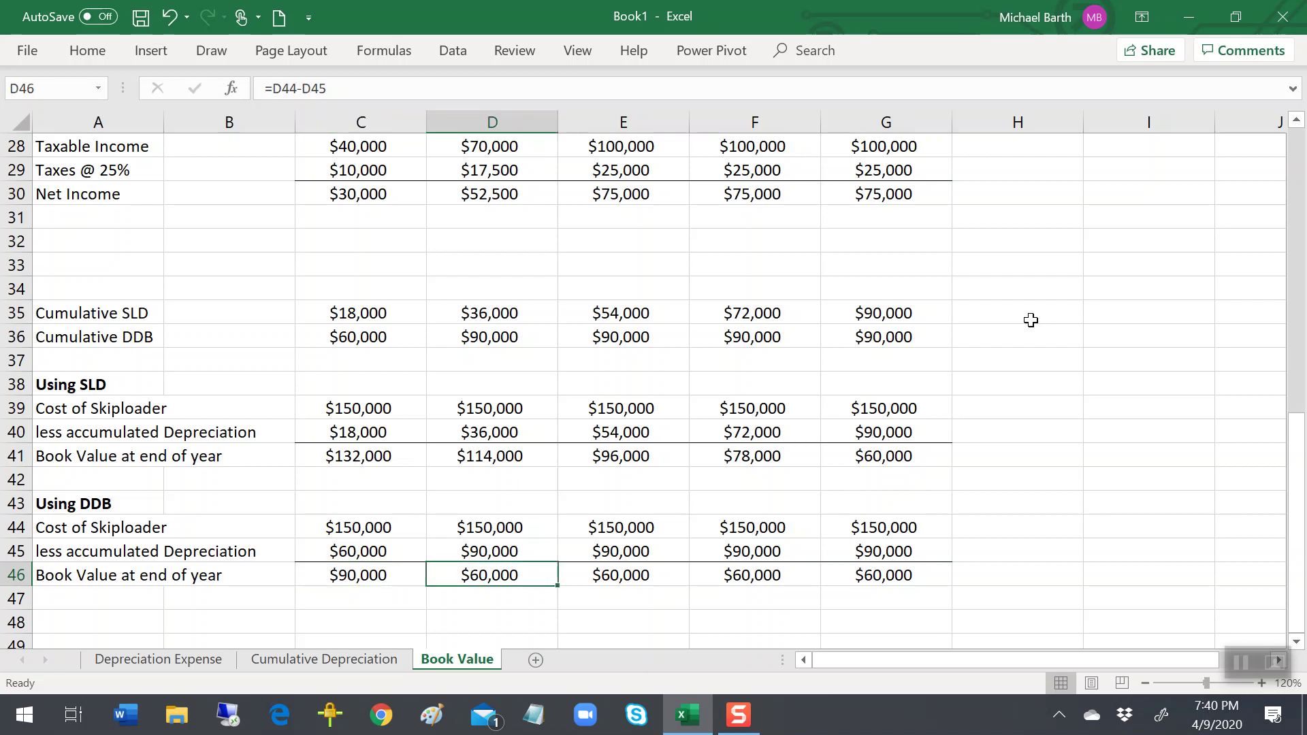
key("Right")
key("Right")
key("Right")
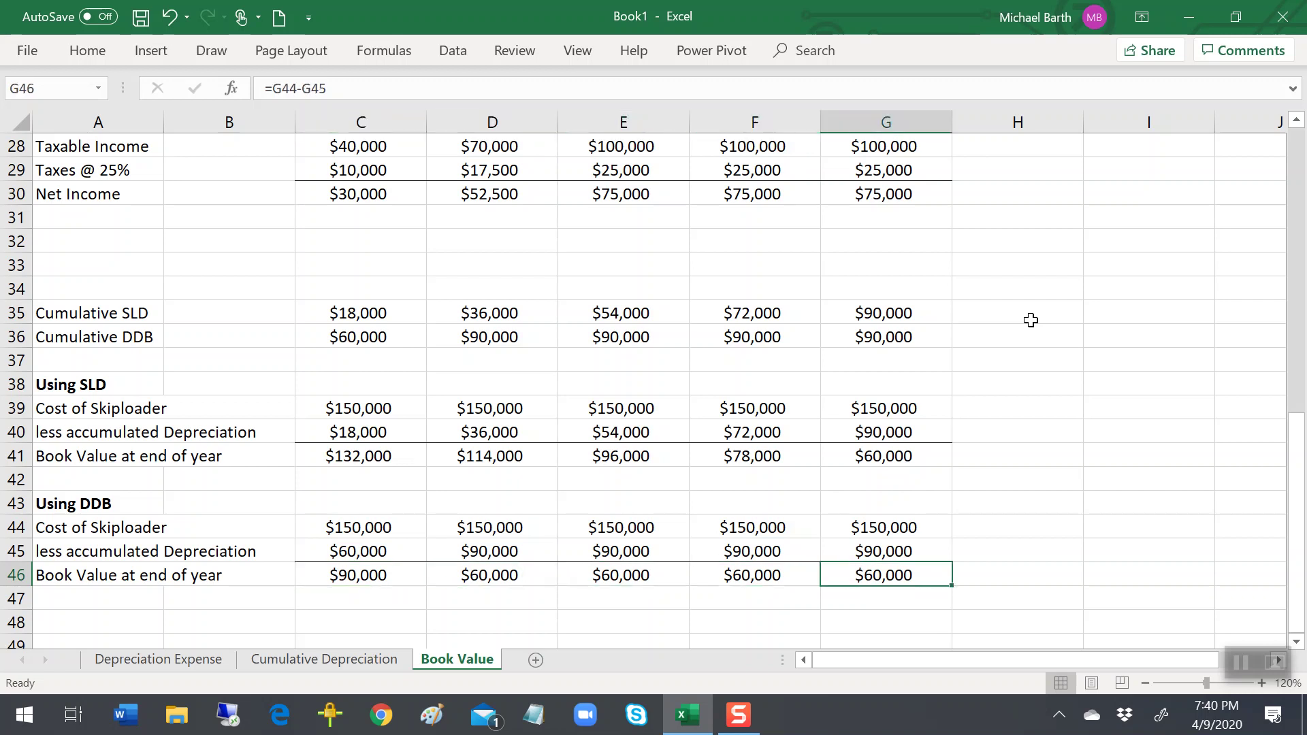
Step: Examine the year 5 cost, accumulated depreciation and book value formulas in the Using SLD section
key("Up")
key("Up")
key("Up")
key("Up")
key("Up")
key("Up")
key("Up")
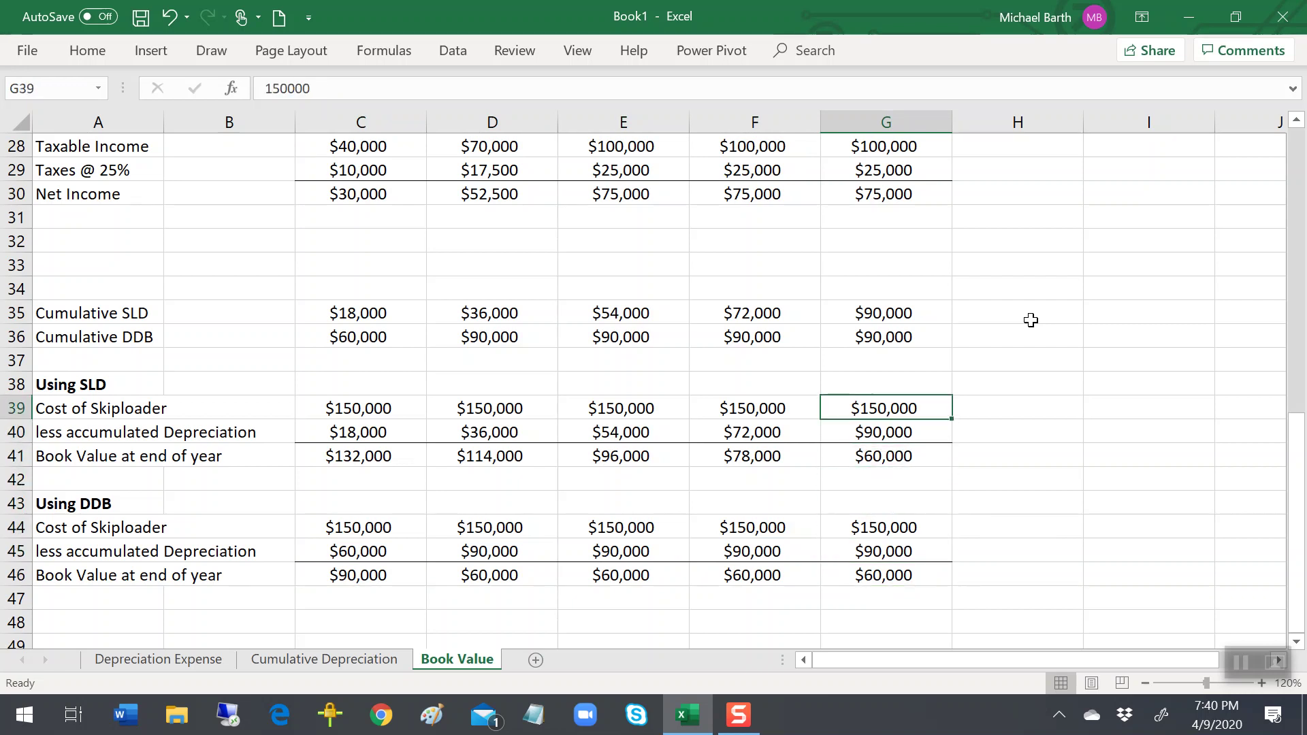
key("Down")
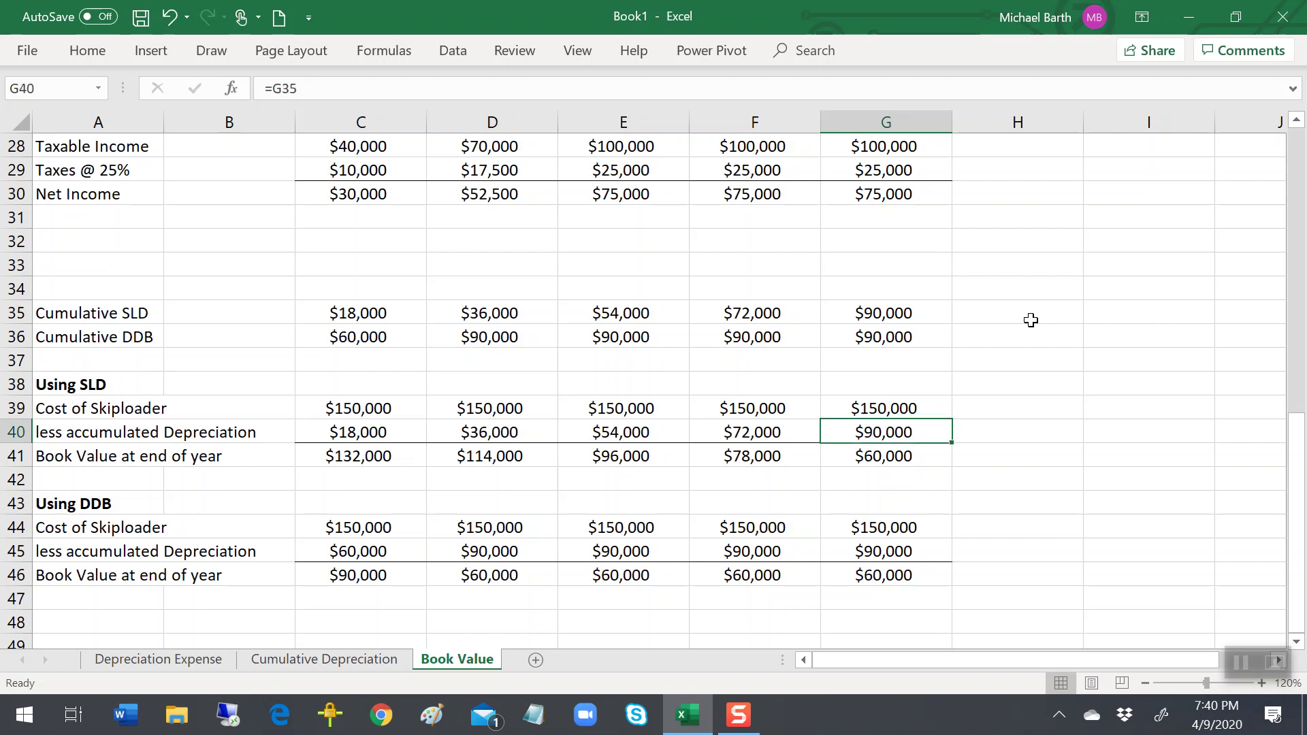
key("Down")
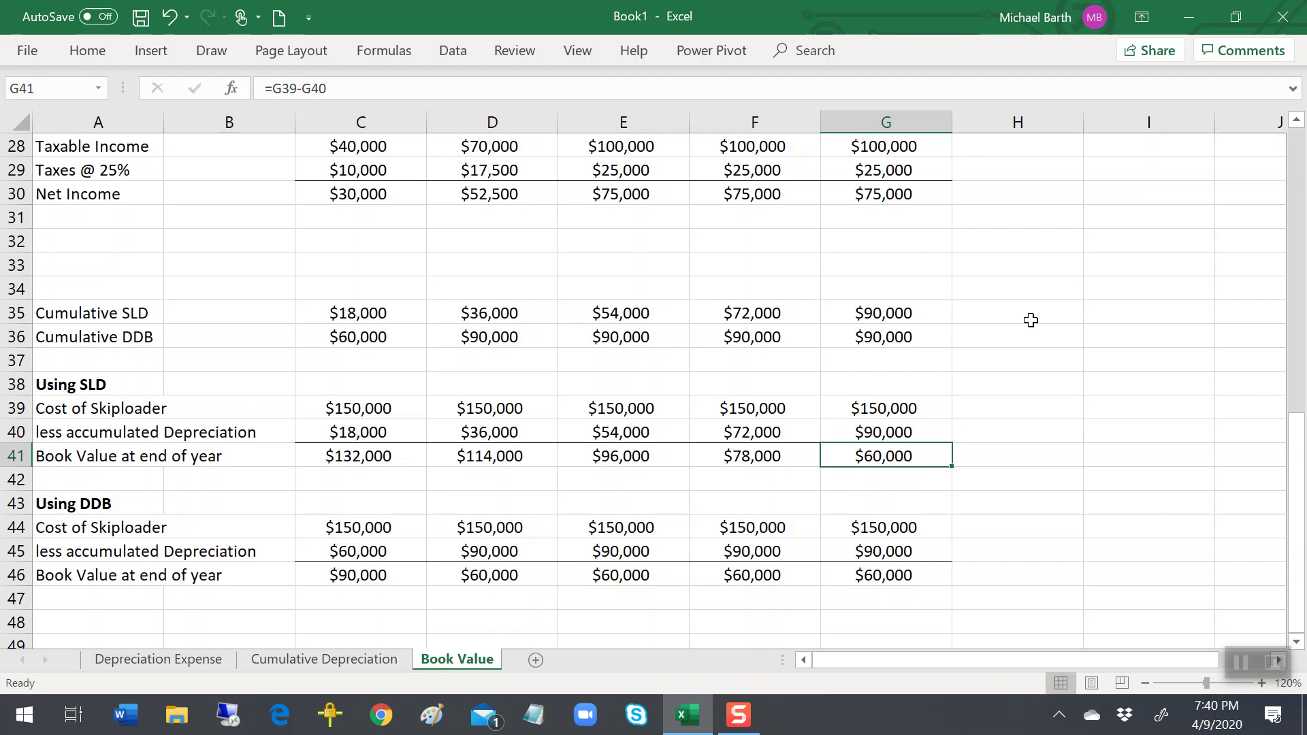
Step: Compare the year 5 book value in the Using DDB section with its year 1 book value in row 46
key("Down")
key("Down")
key("Down")
key("Down")
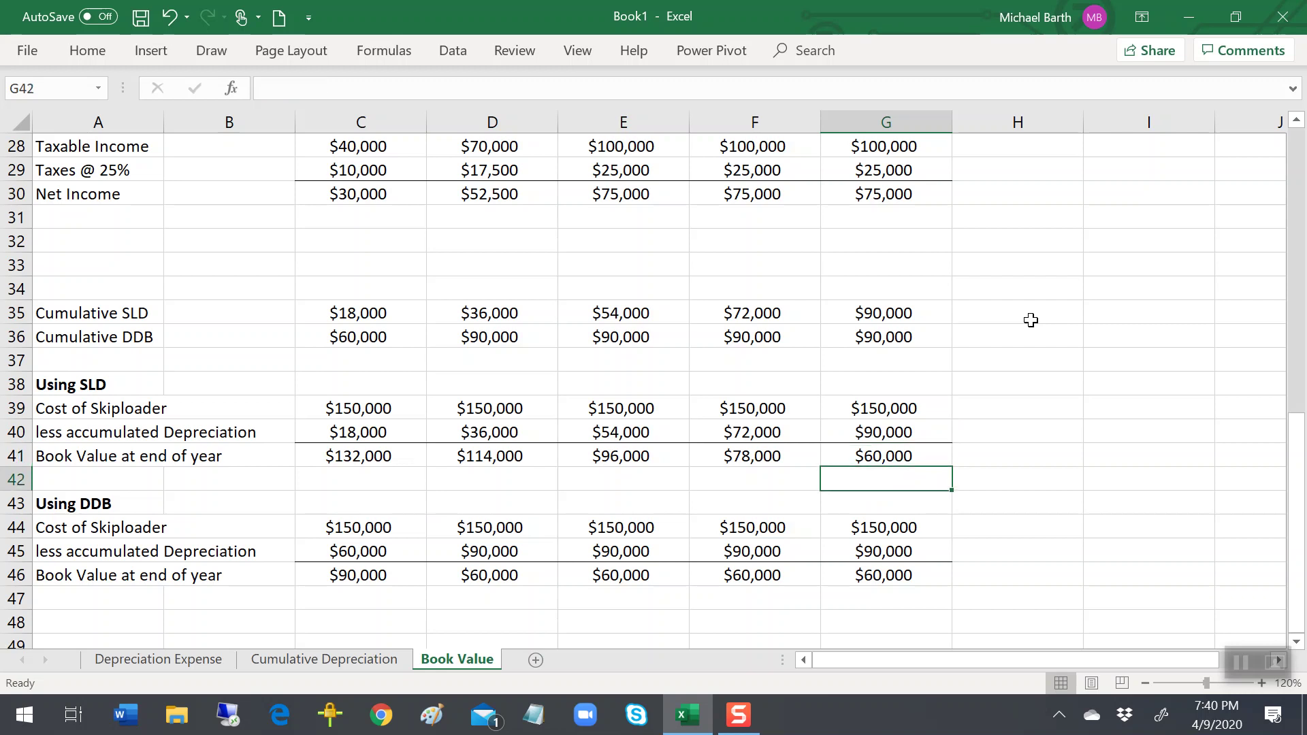
key("Down")
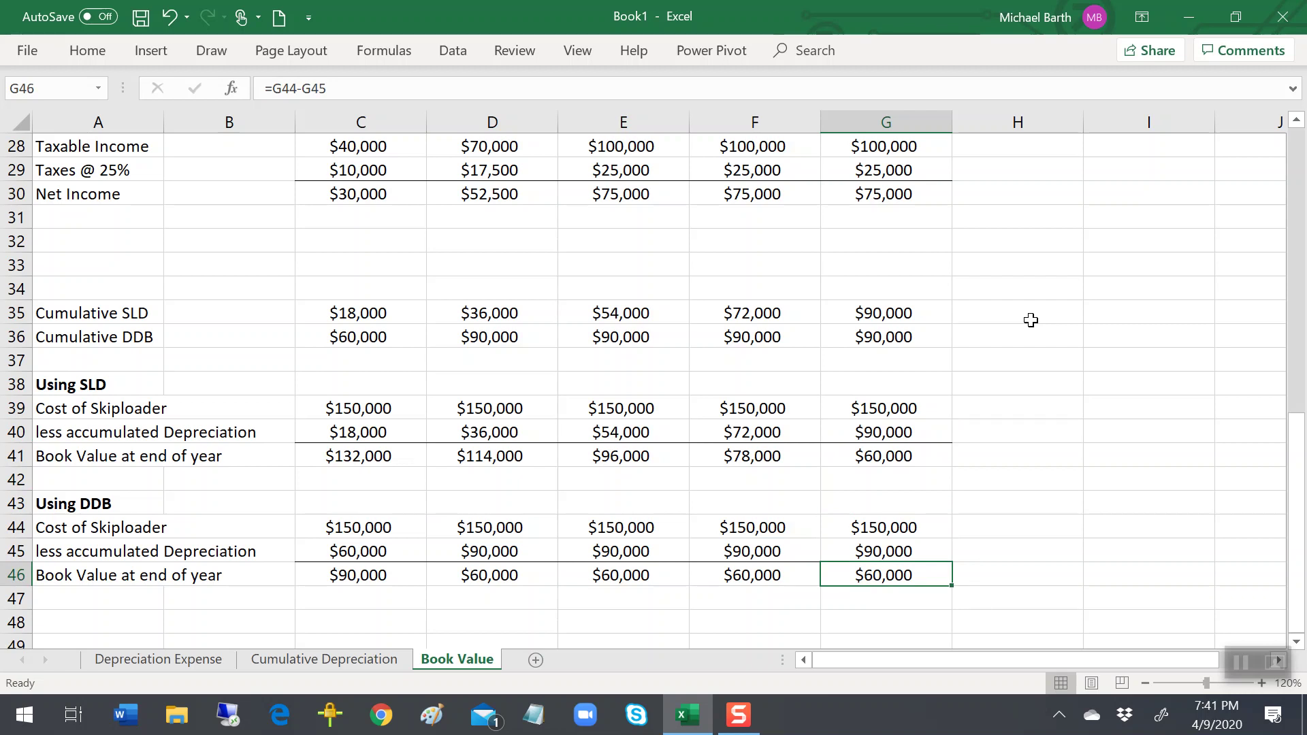
key("Left")
key("Left")
key("Left")
key("Left")
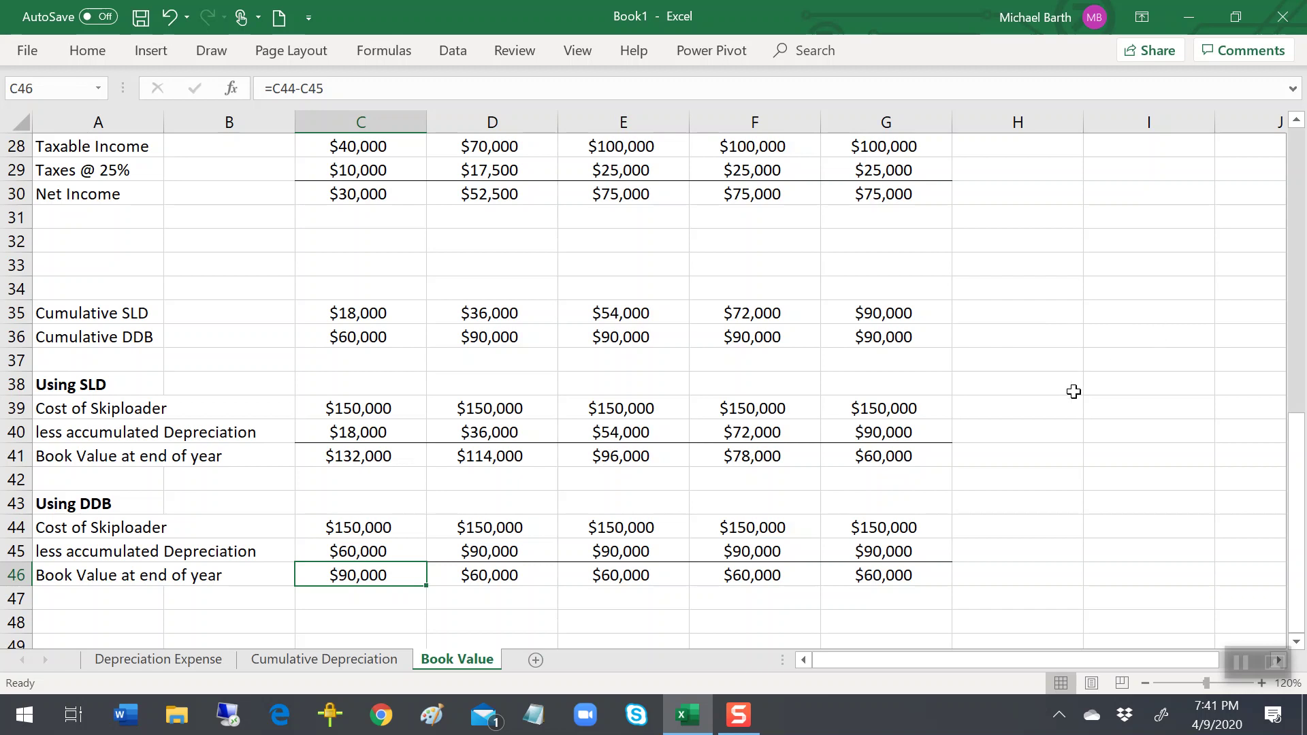
Step: Review the definitions of depreciation expense, accumulated depreciation and book value on the Depreciation Expense sheet
left_click(180, 659)
scroll(815, 460, "up", 5)
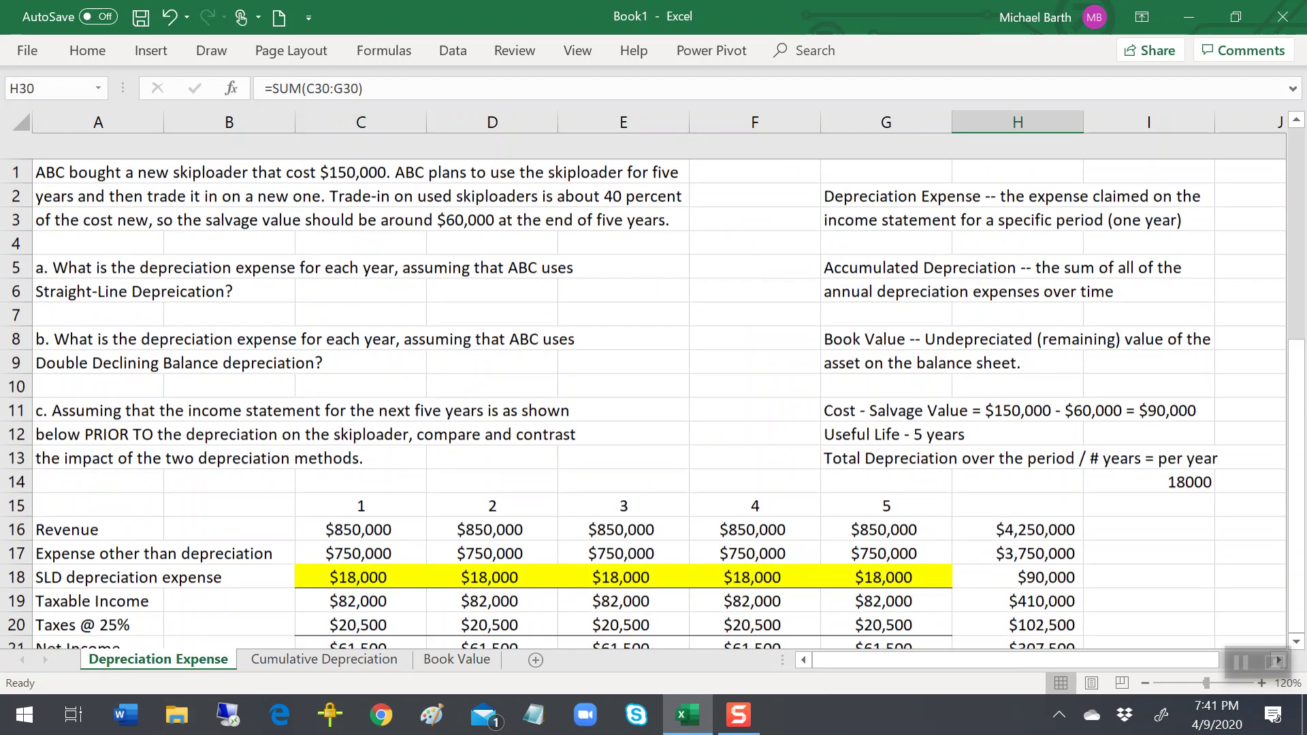
left_click(857, 170)
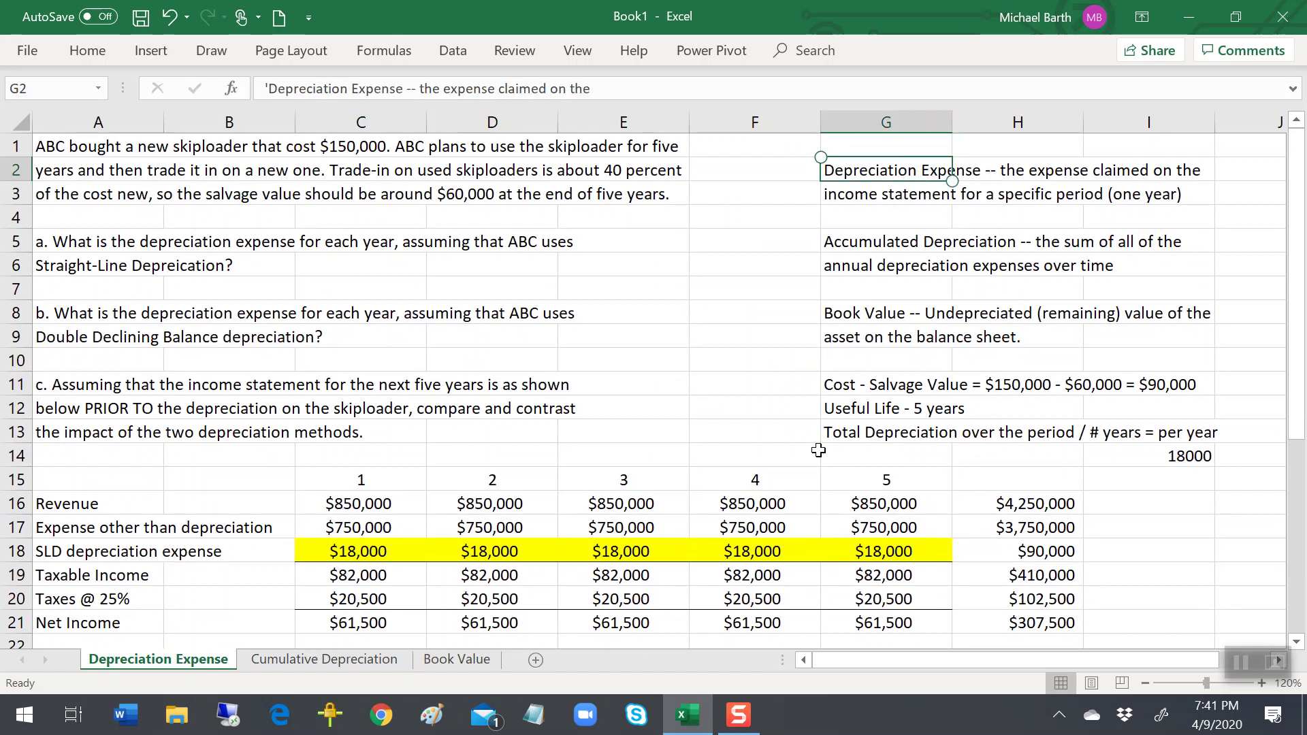
left_click(794, 171)
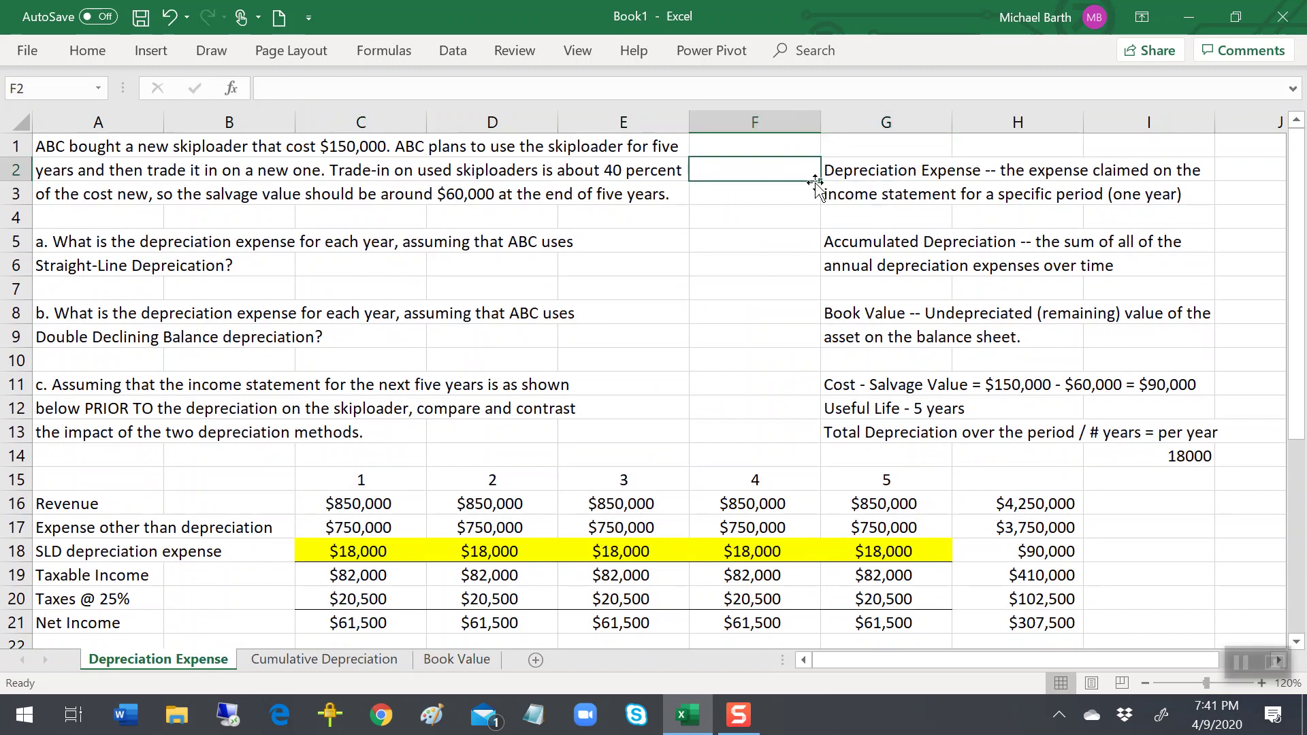
key("Down")
key("Down")
key("Down")
key("Right")
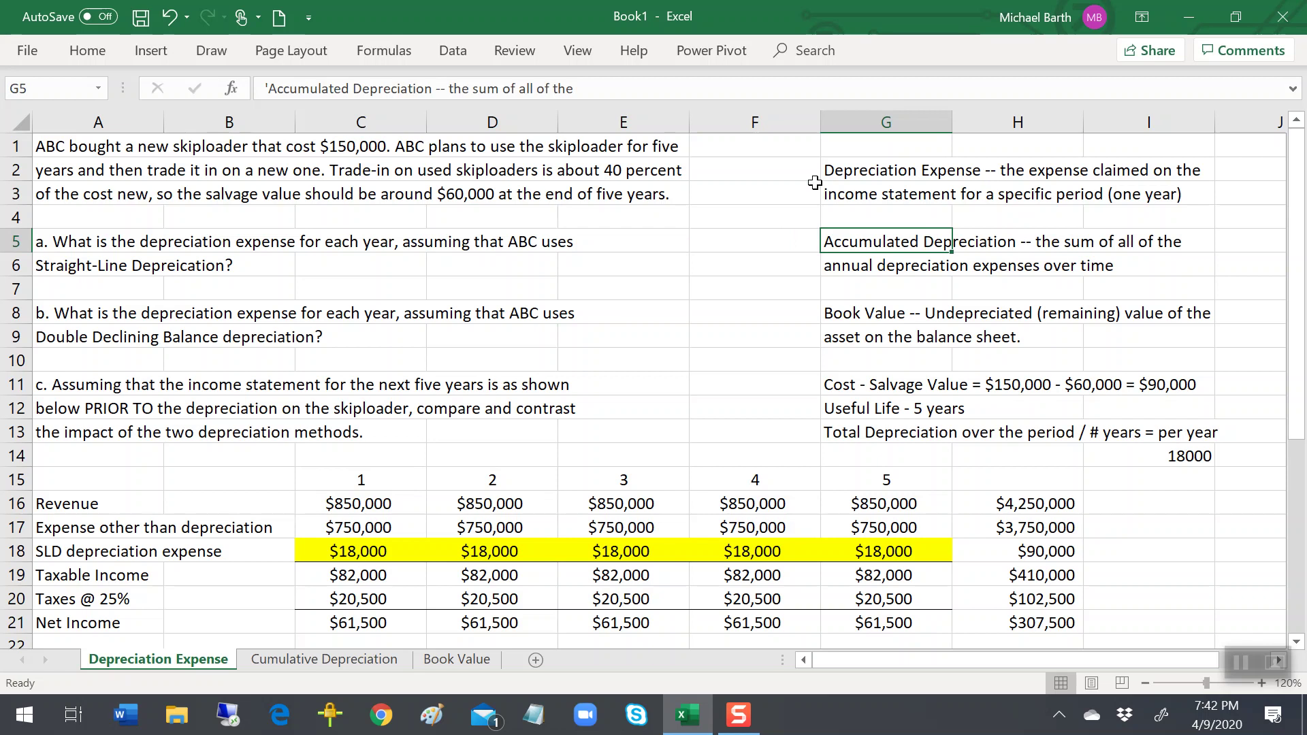
key("Down")
key("Down")
key("Down")
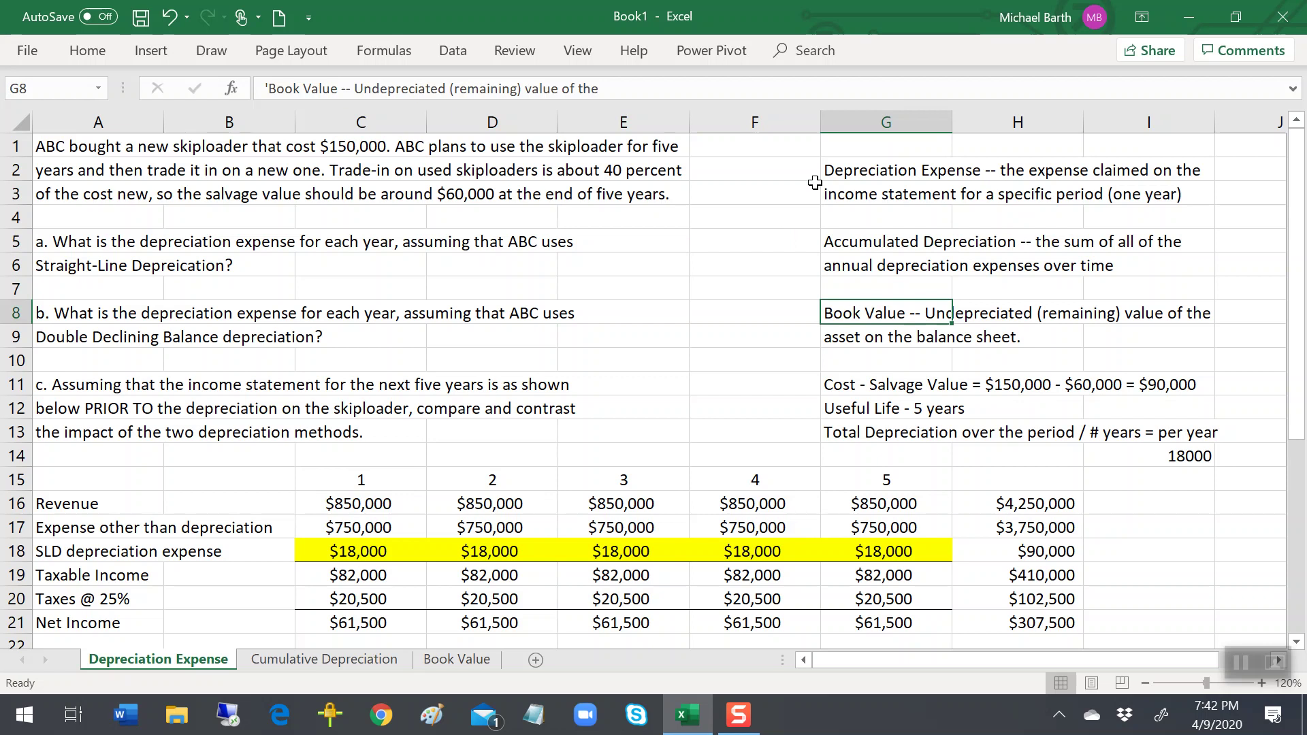
Step: Append "Cost - Accumulated Depreciations" to the end of the book value definition in cell G9
key("Down")
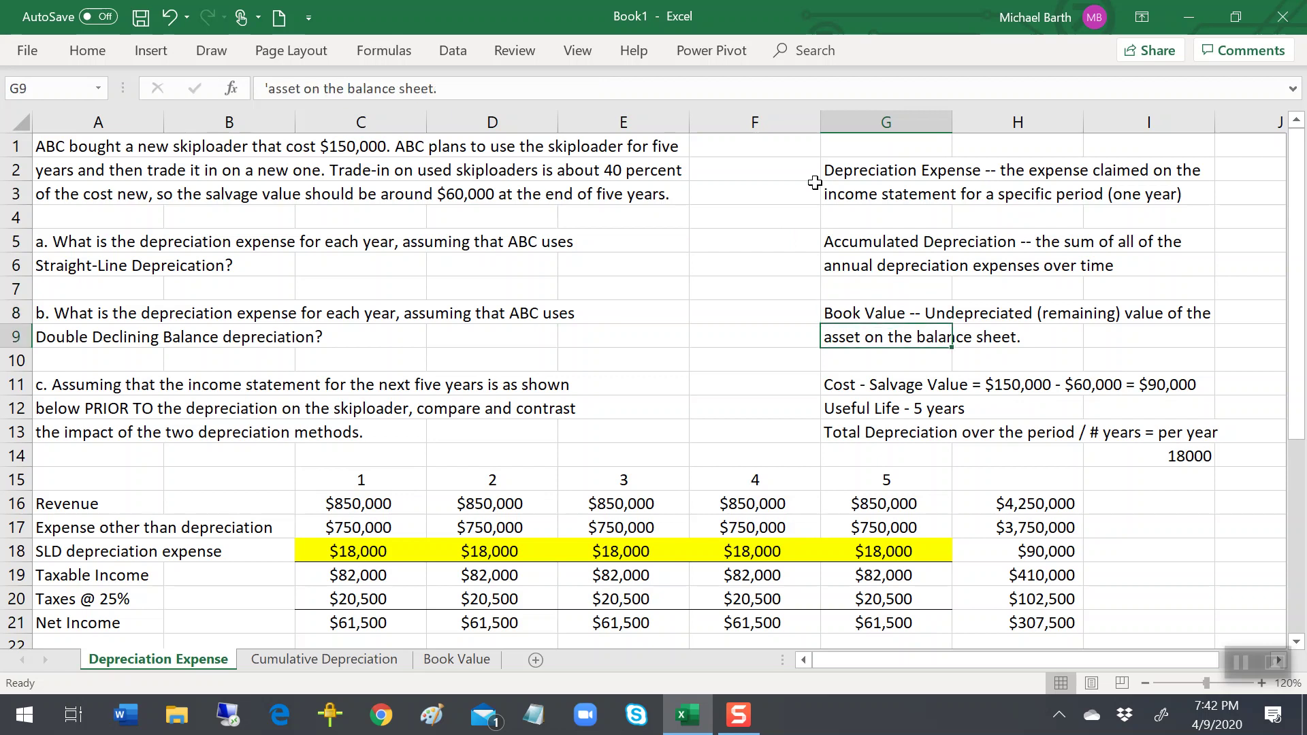
left_click(577, 85)
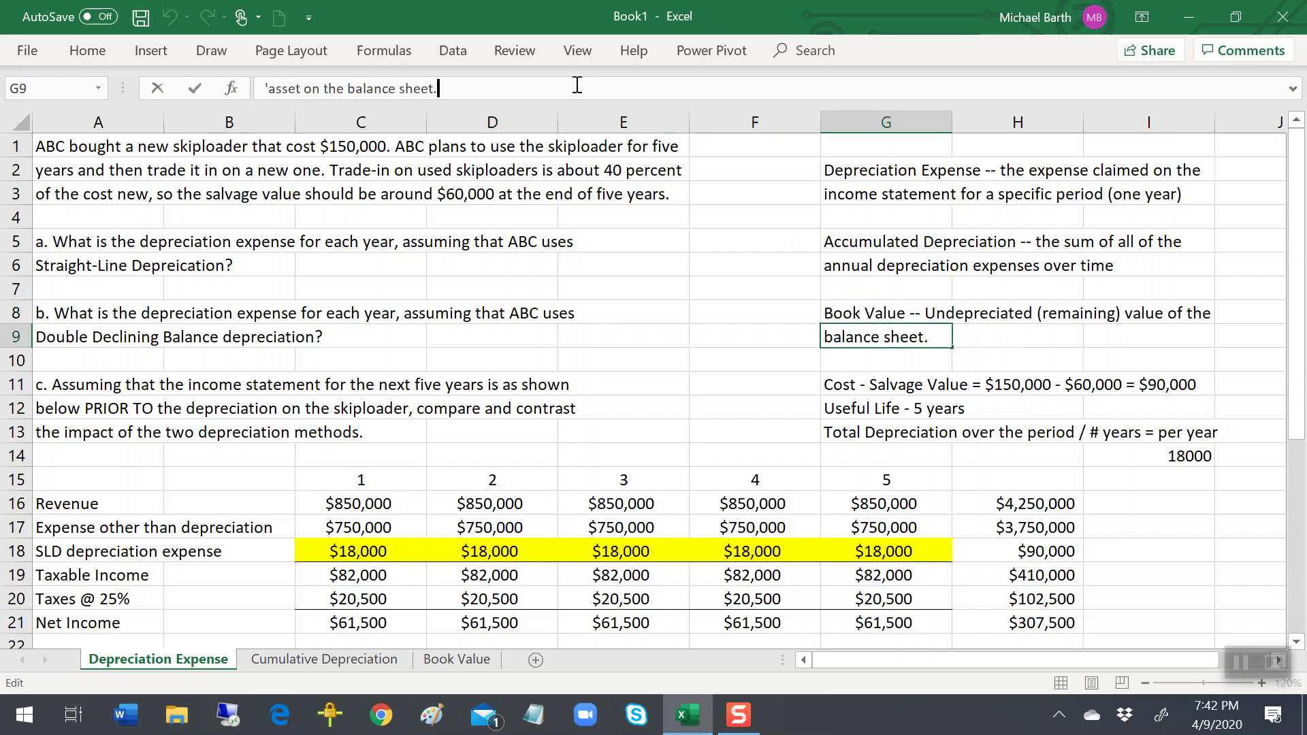
type("Cost - ")
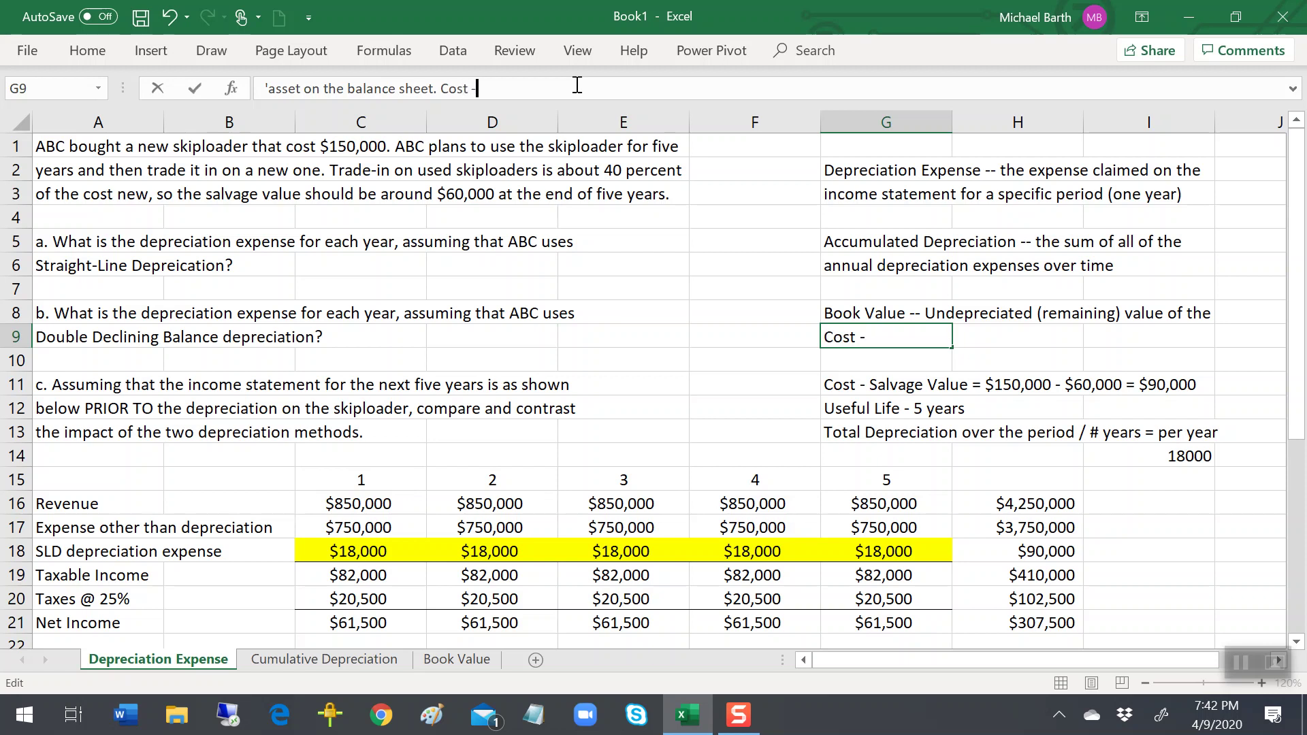
type("Accumulat")
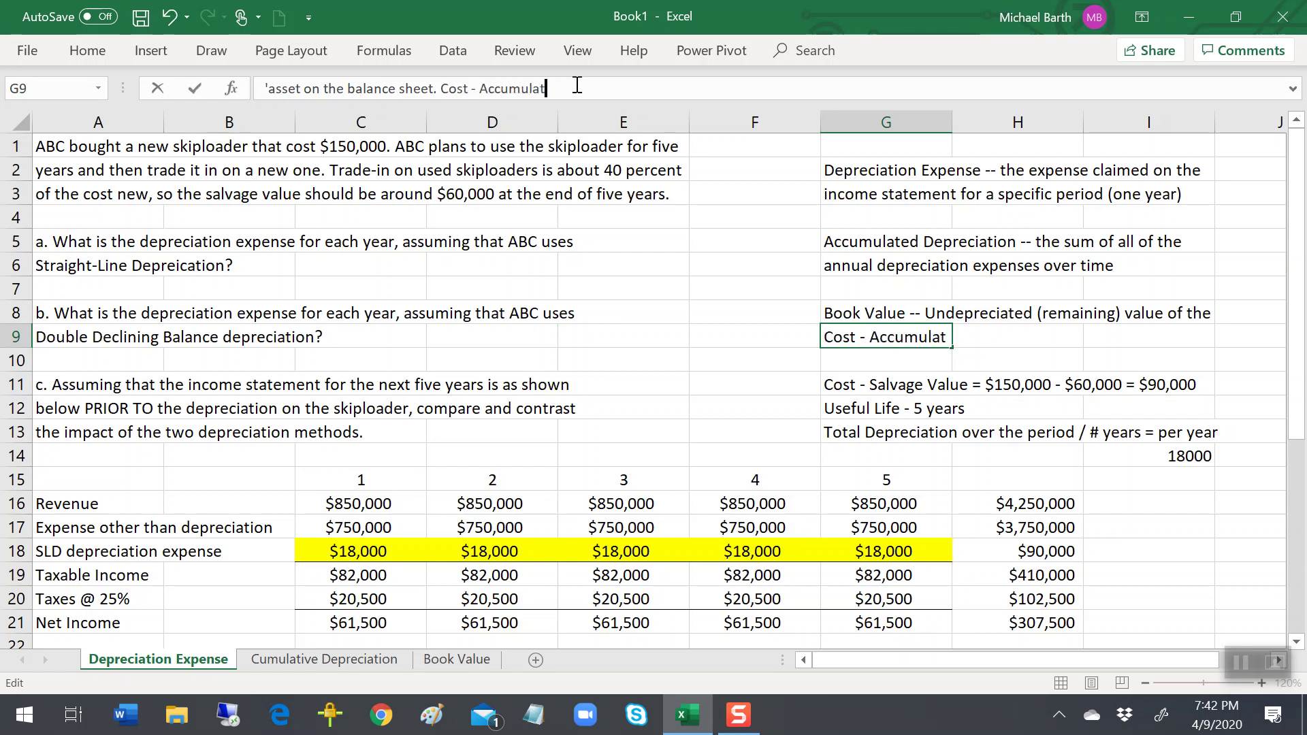
type("ed Depreciations")
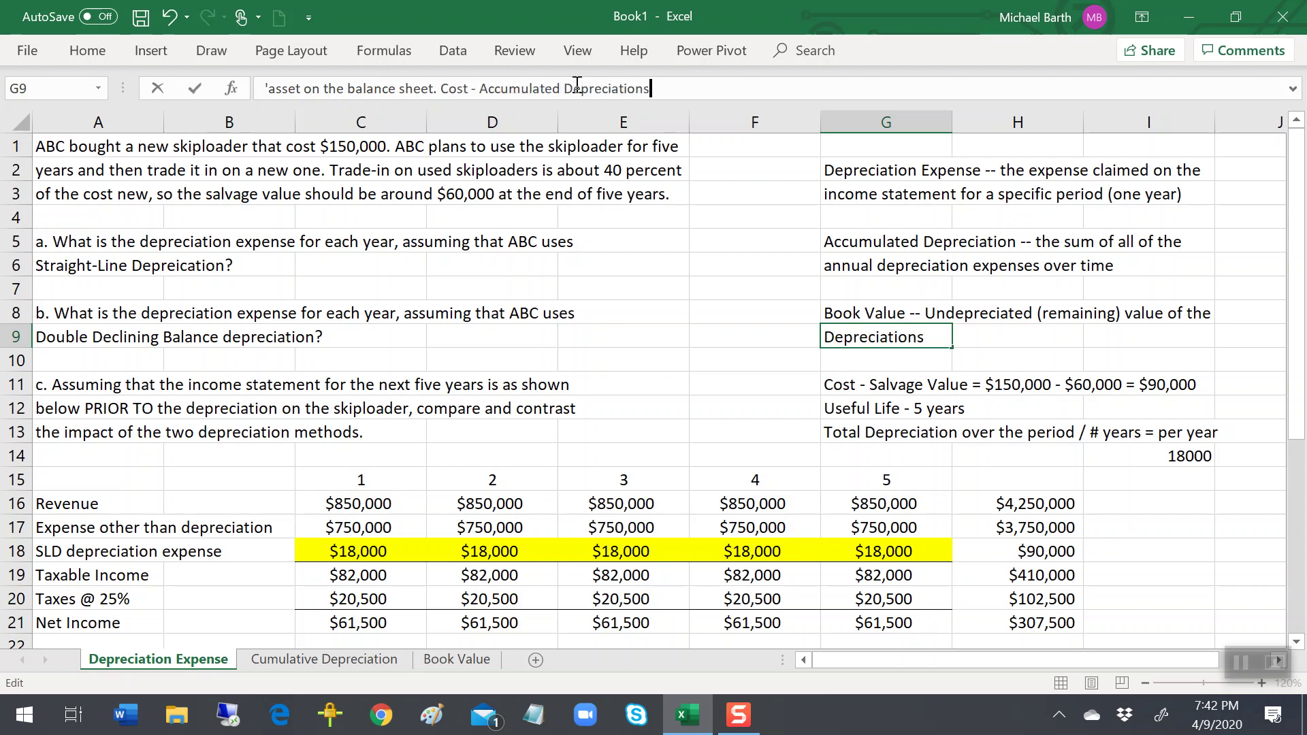
key("Return")
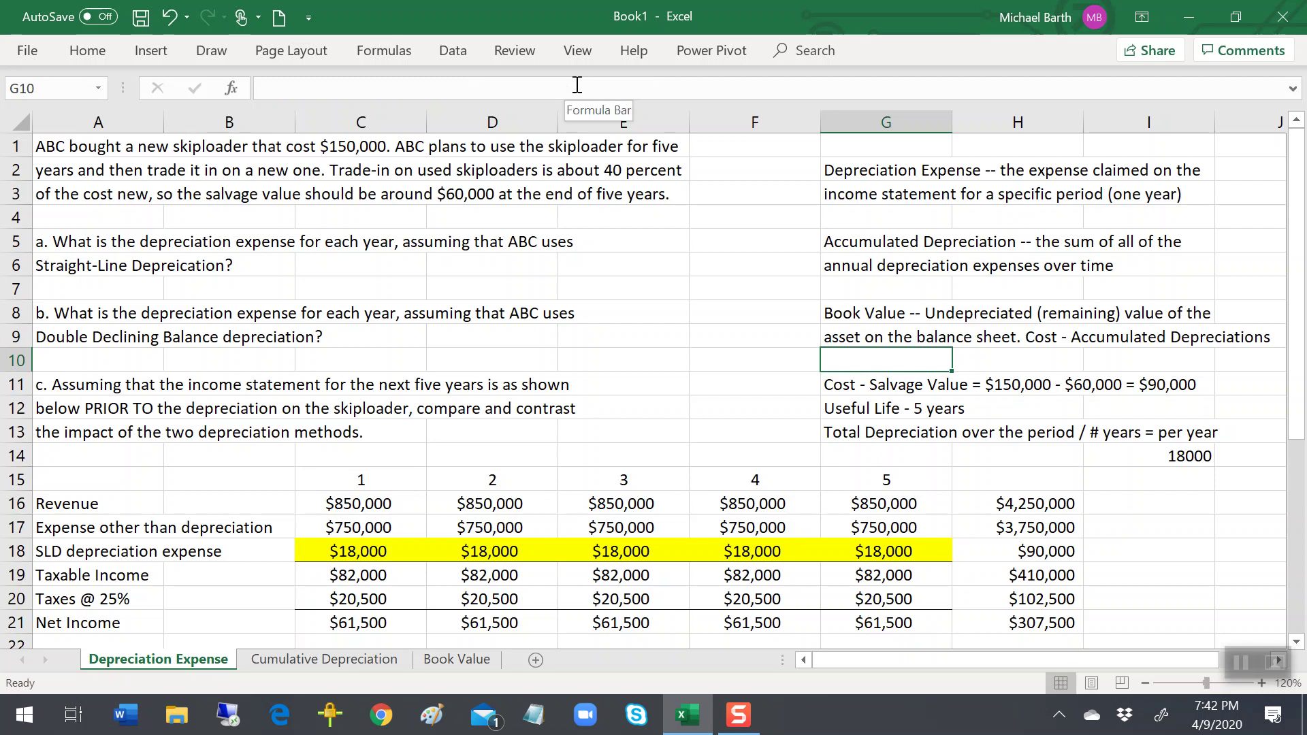